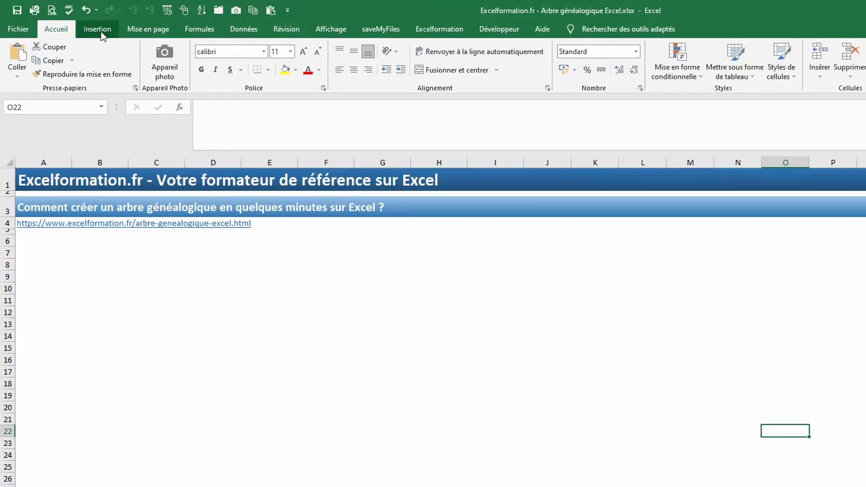
Draw a rounded-corner rectangle below the title across columns C–E, then reduce its corner rounding.
click(97, 28)
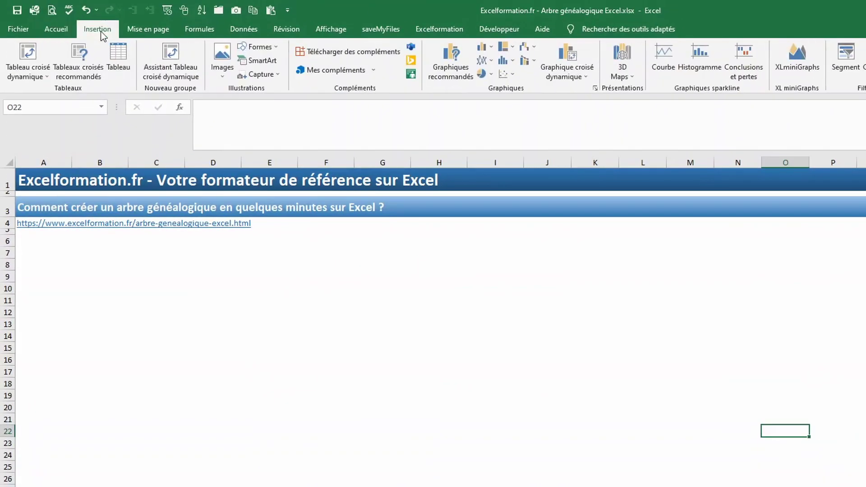
click(251, 47)
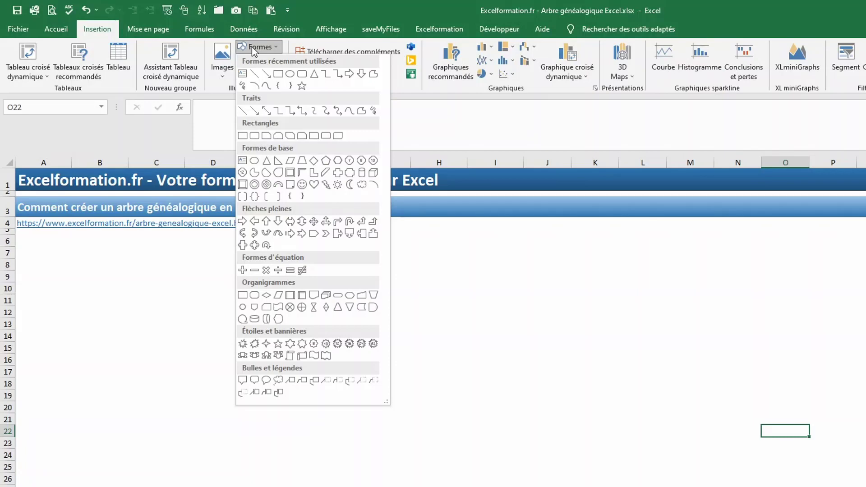
click(257, 136)
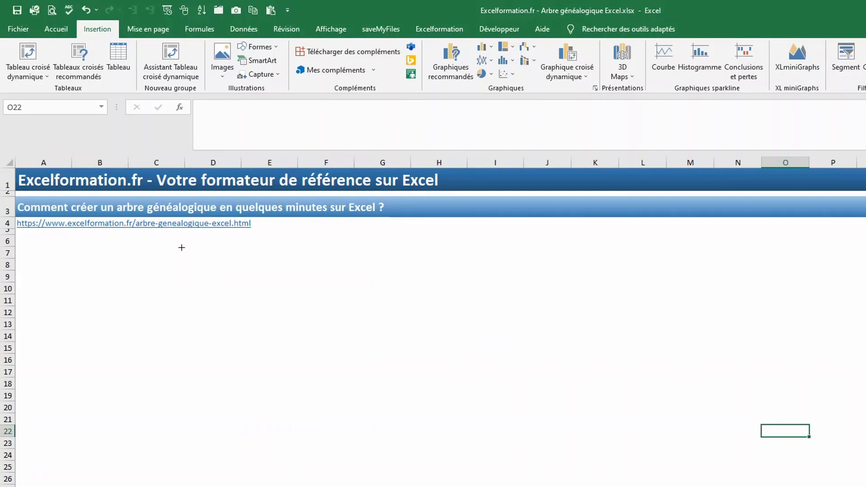
mouse_move(182, 248)
mouse_down()
mouse_move(253, 276)
mouse_move(283, 302)
mouse_up()
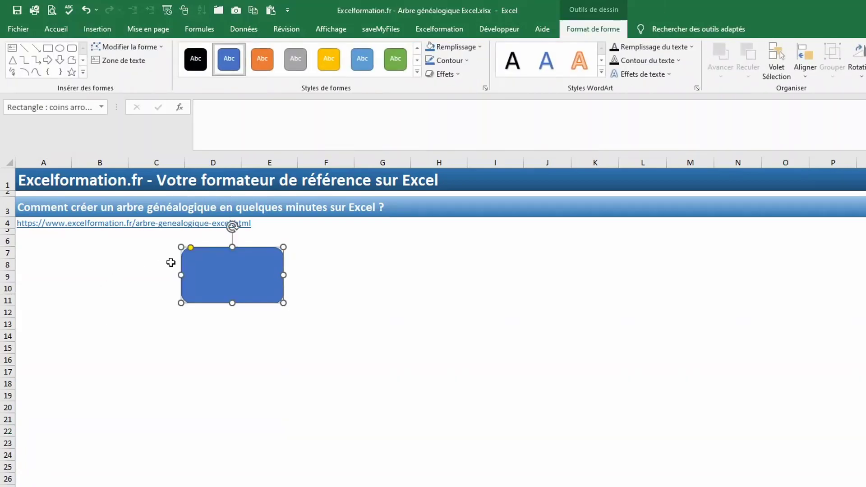
drag(191, 248, 185, 248)
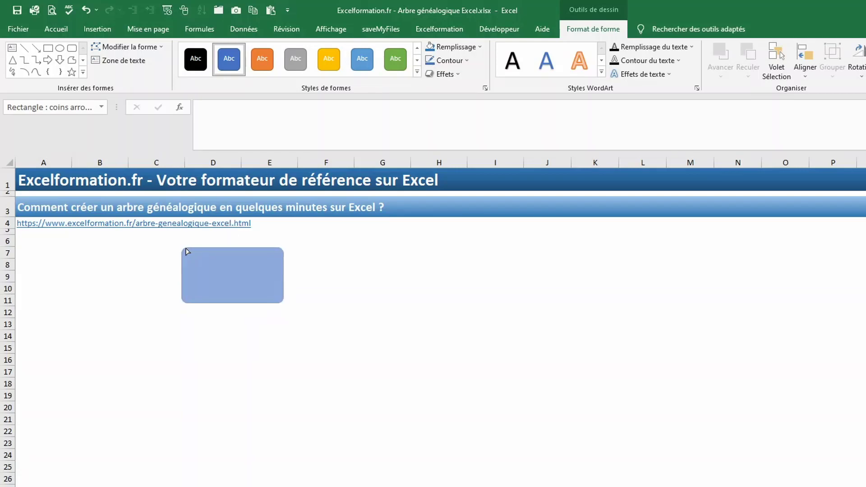
Give the rectangle a solid blue fill and no outline, leaving shadow effects unchanged.
click(477, 50)
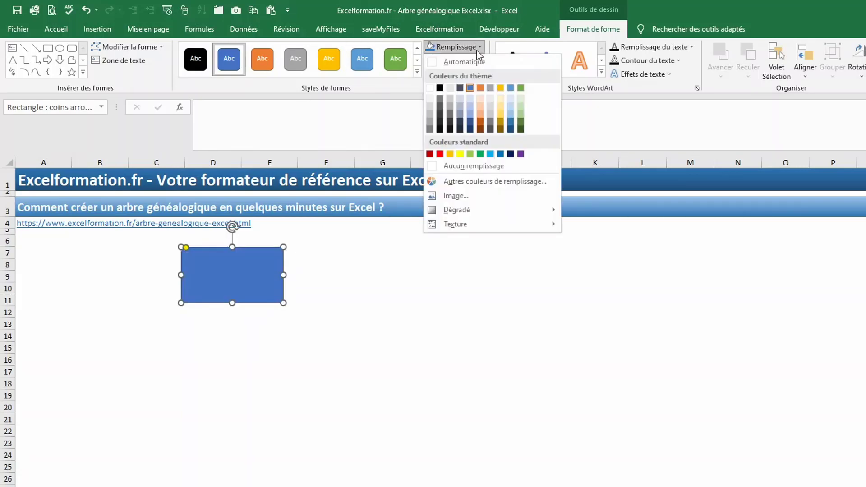
click(508, 124)
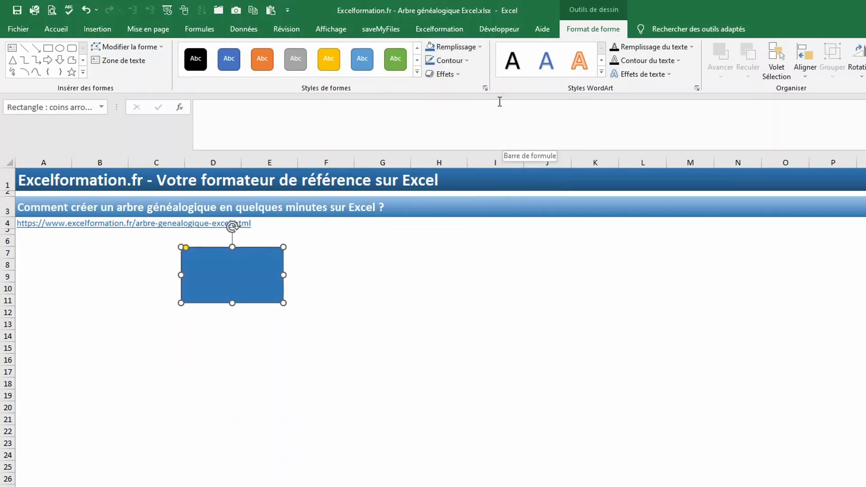
click(467, 60)
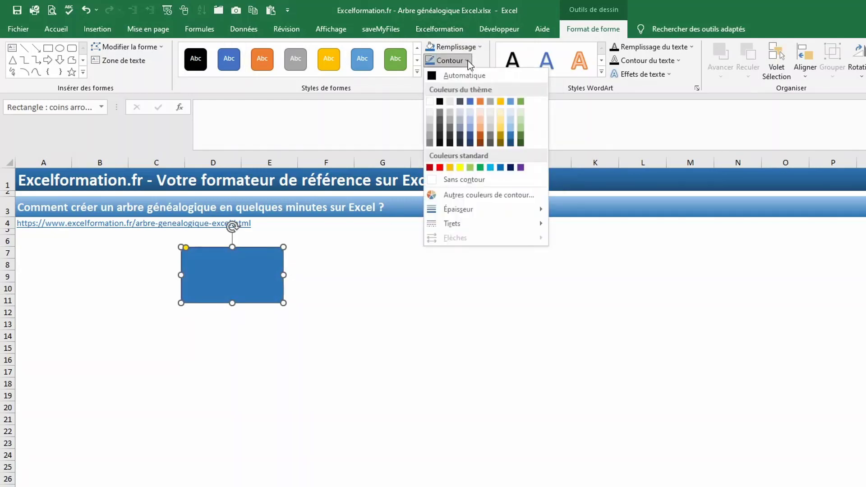
click(458, 181)
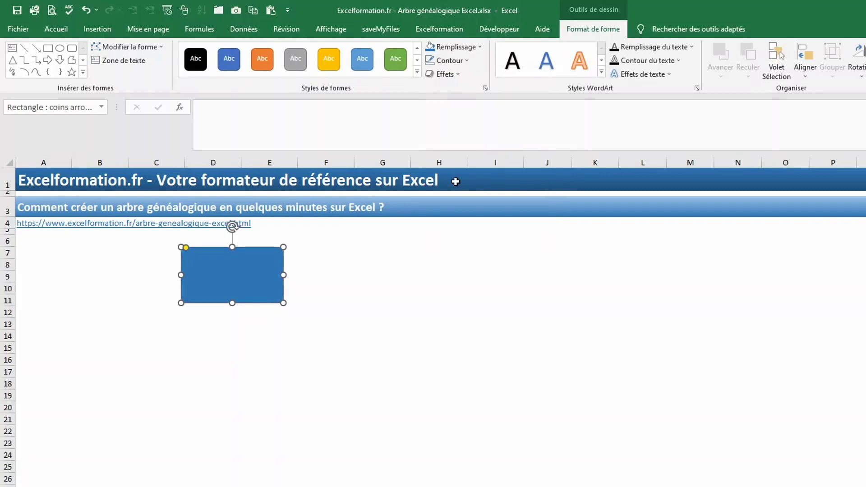
click(444, 74)
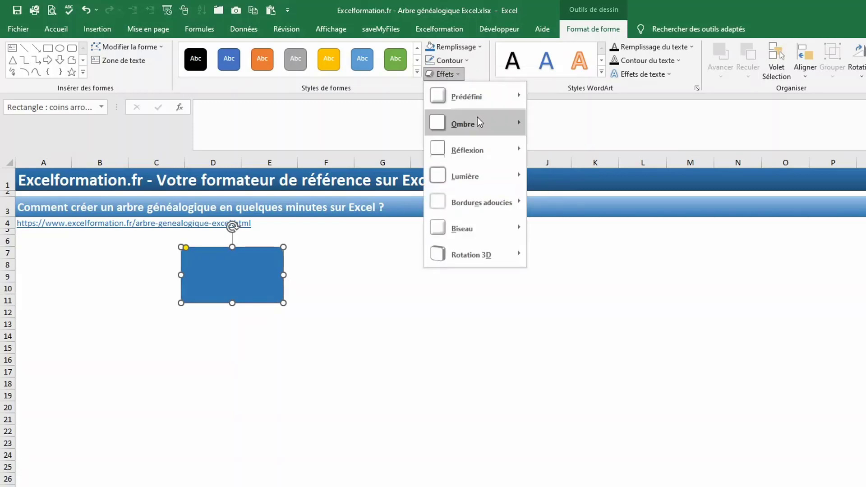
mouse_move(464, 123)
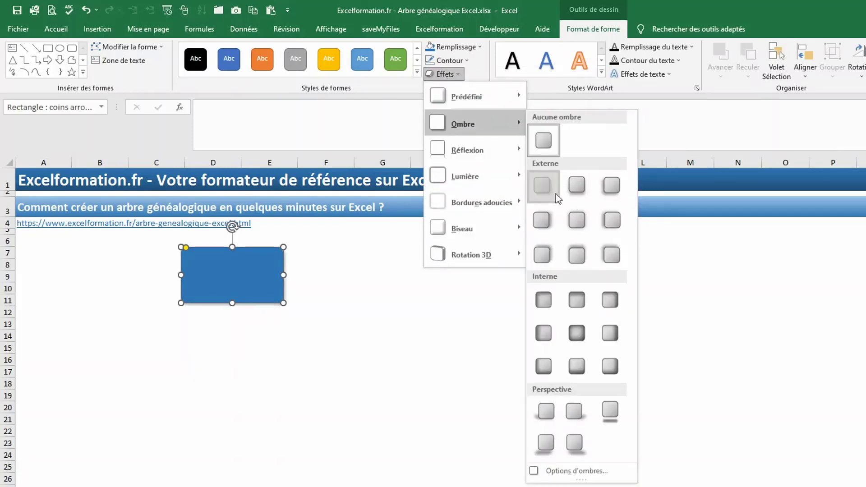
key(Escape)
key(Escape)
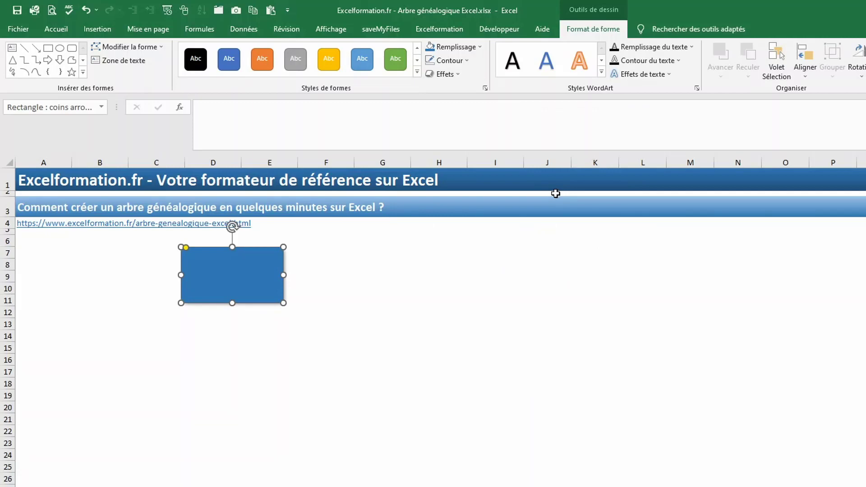
click(237, 272)
Type the family member's name in the rectangle and format it 14 pt, centred.
text(li Gator)
key(ctrl+a)
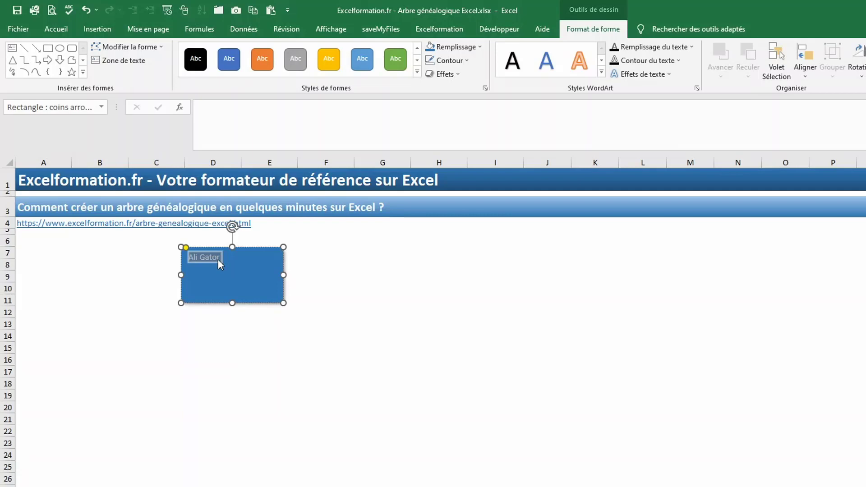
click(53, 32)
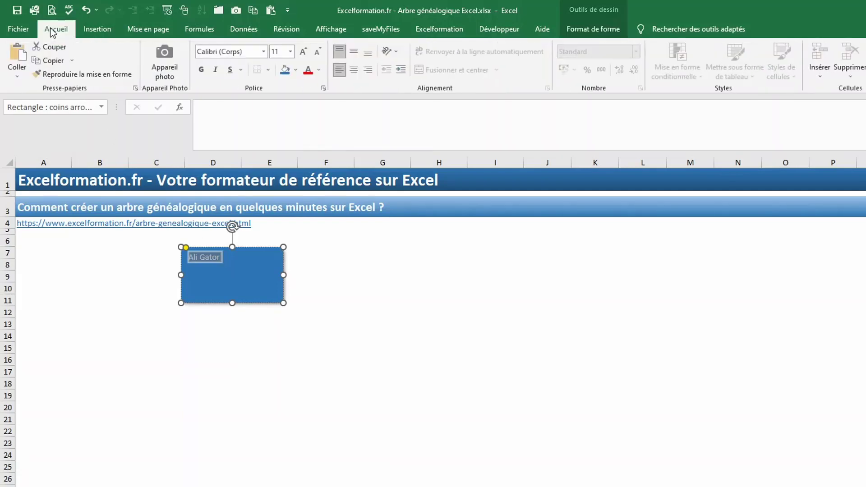
click(302, 51)
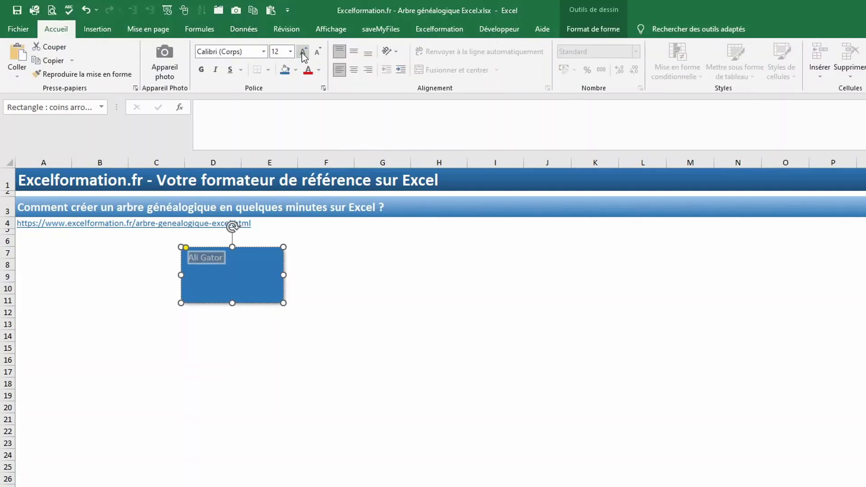
click(303, 54)
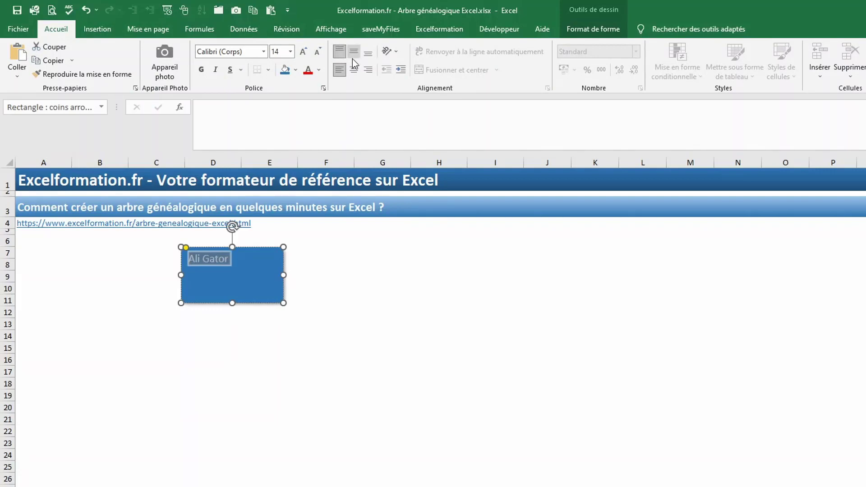
click(354, 70)
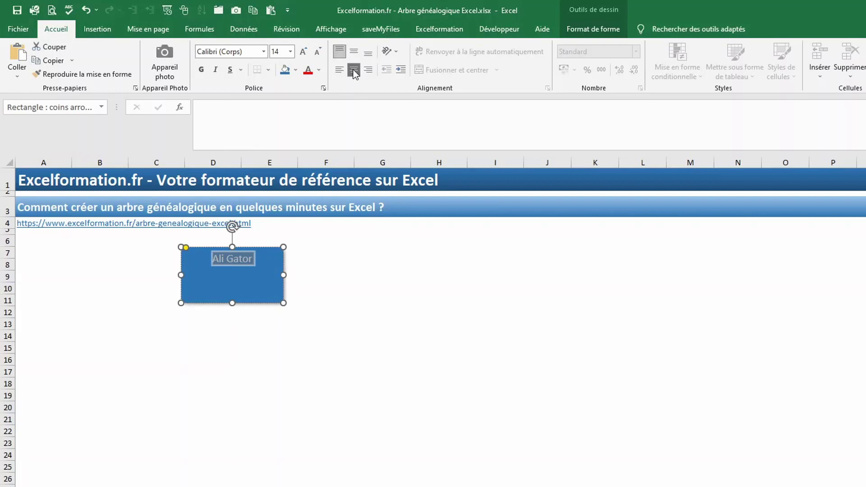
Add a second line after the name, typing 31 and then deleting it.
click(248, 257)
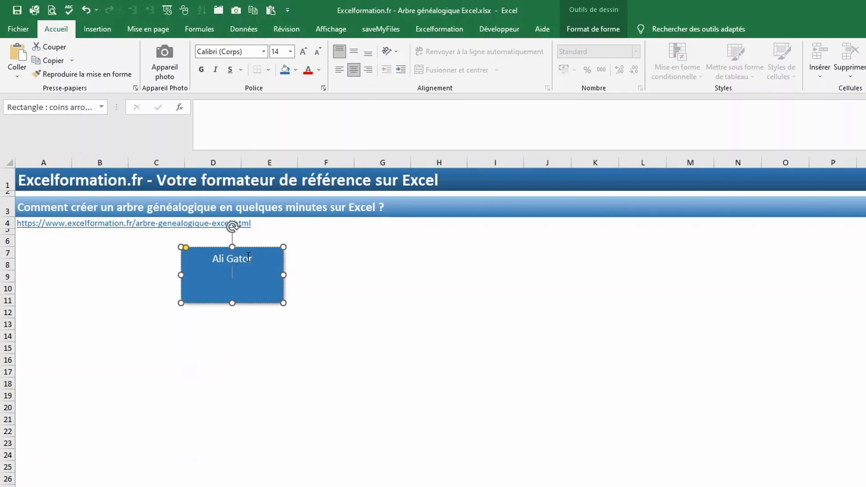
key(Return)
text(31)
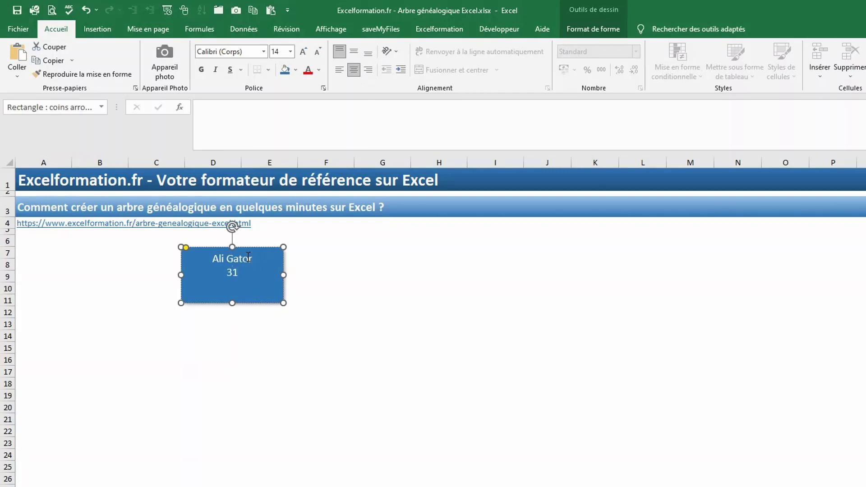
key(BackSpace)
key(BackSpace)
Draw a diagonal rounded-corner rectangle inside the lower half of the name box.
click(96, 30)
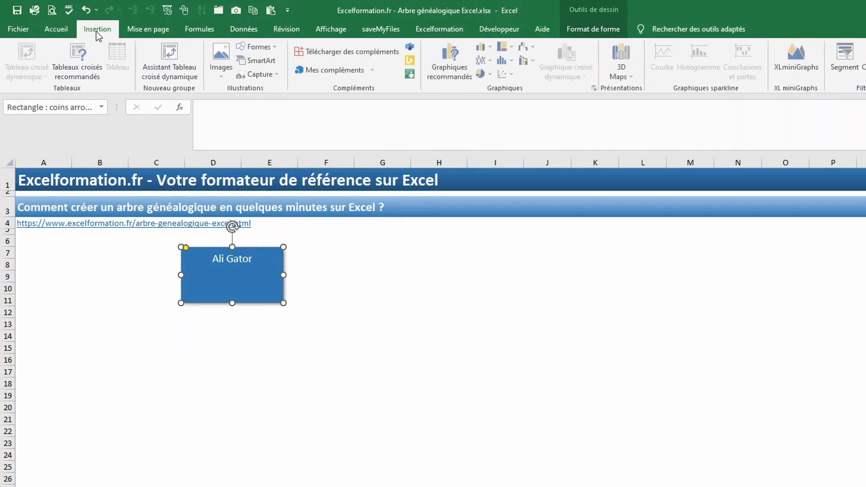
click(244, 45)
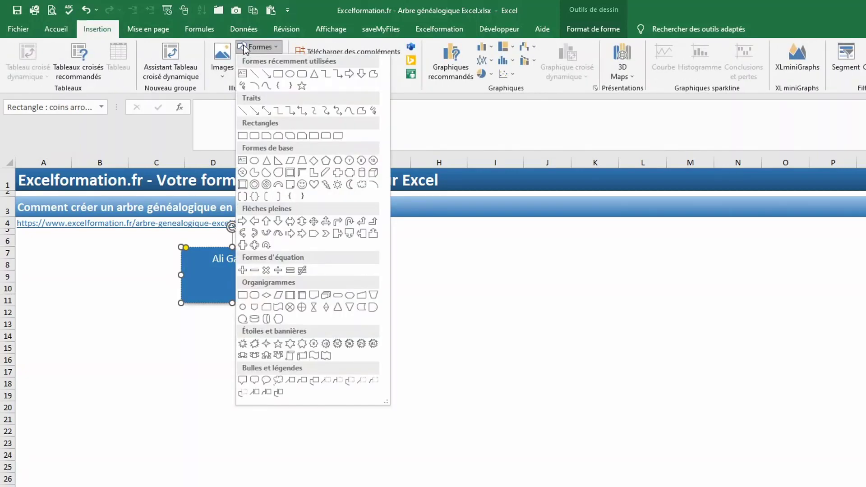
click(339, 136)
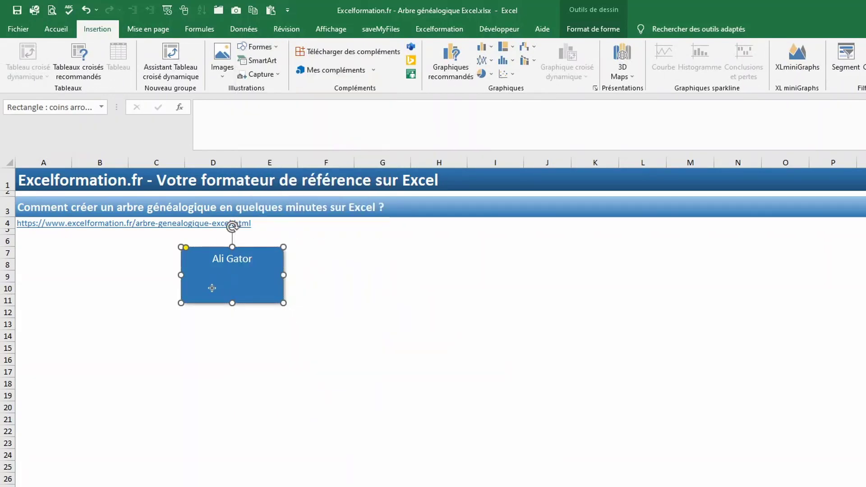
drag(193, 279, 275, 296)
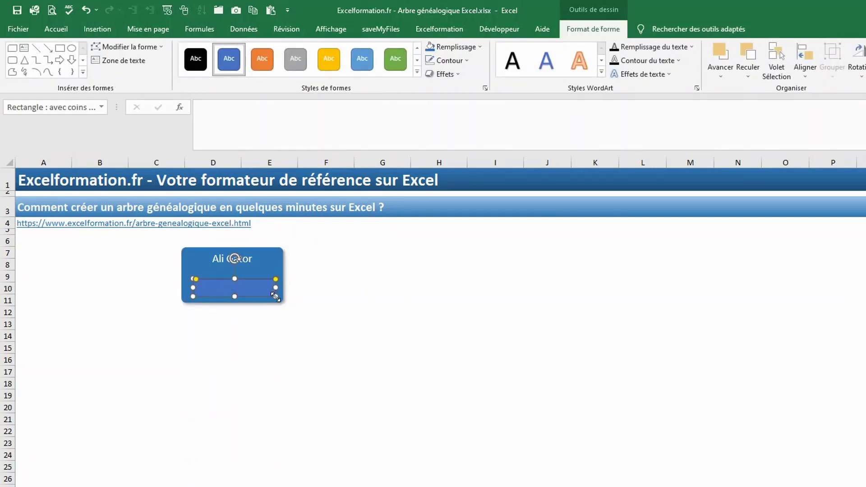
Fill the inner box white and give it an outer drop shadow.
click(478, 47)
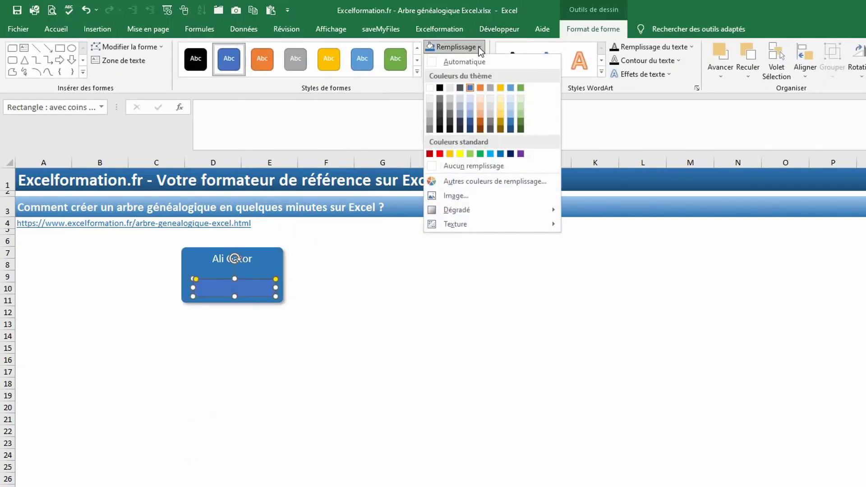
click(430, 88)
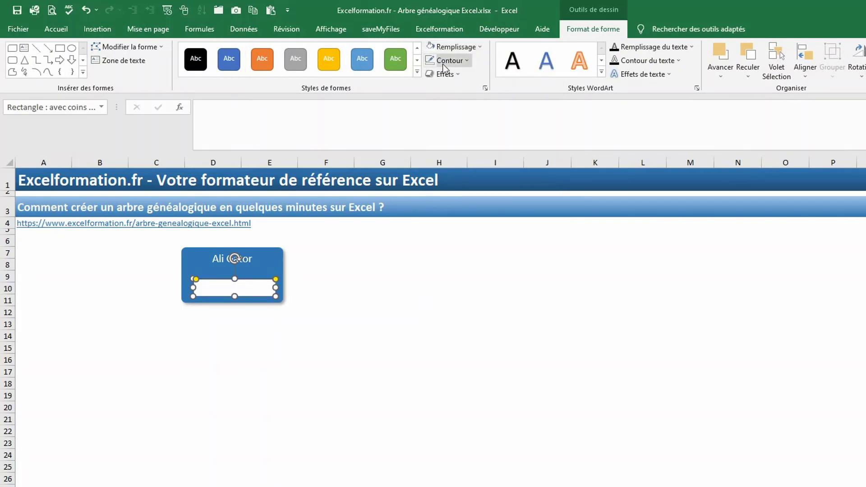
click(451, 75)
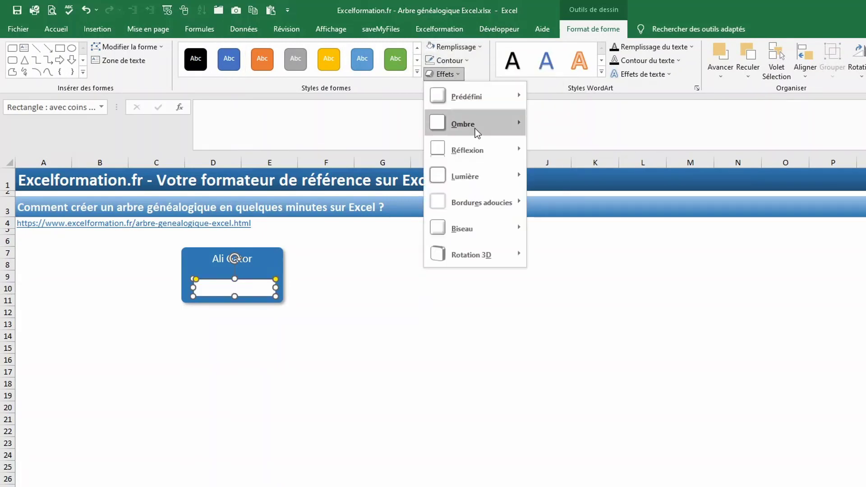
click(541, 185)
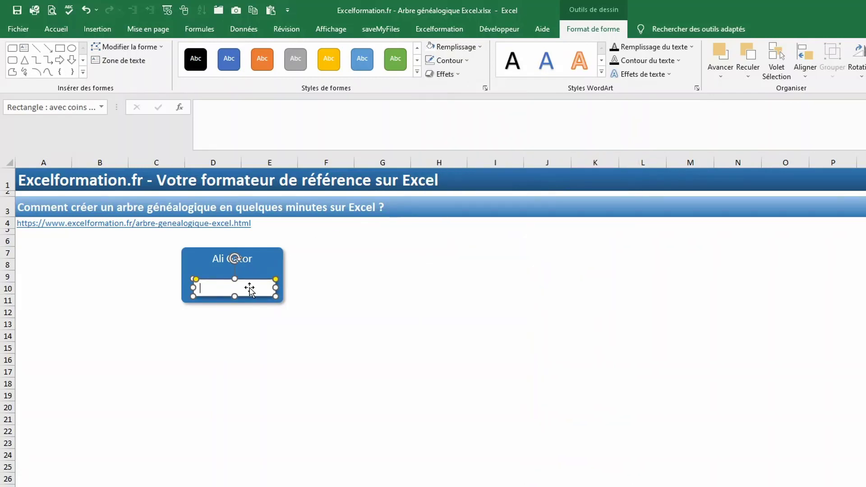
Enter the date 31/03/1979 in the inner box as dark blue italic text.
click(56, 30)
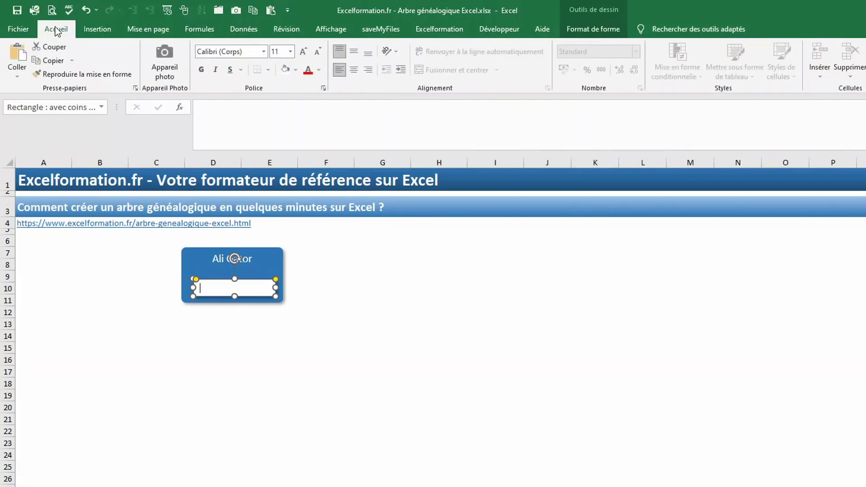
click(319, 70)
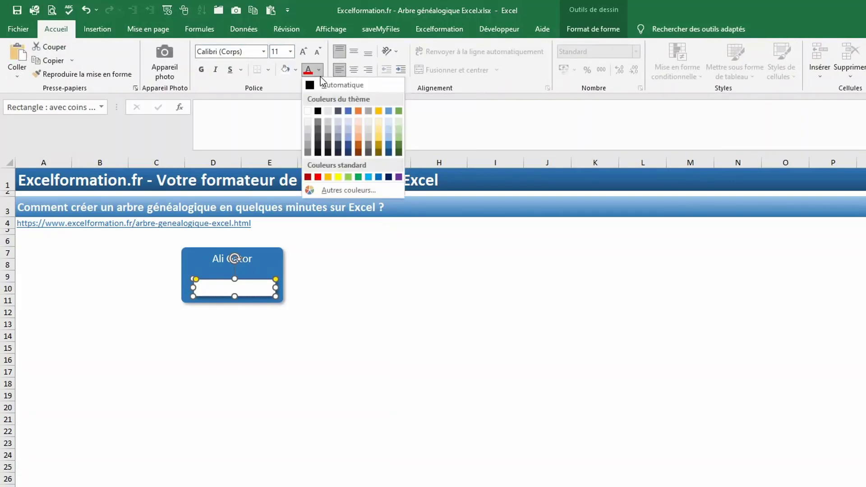
click(389, 146)
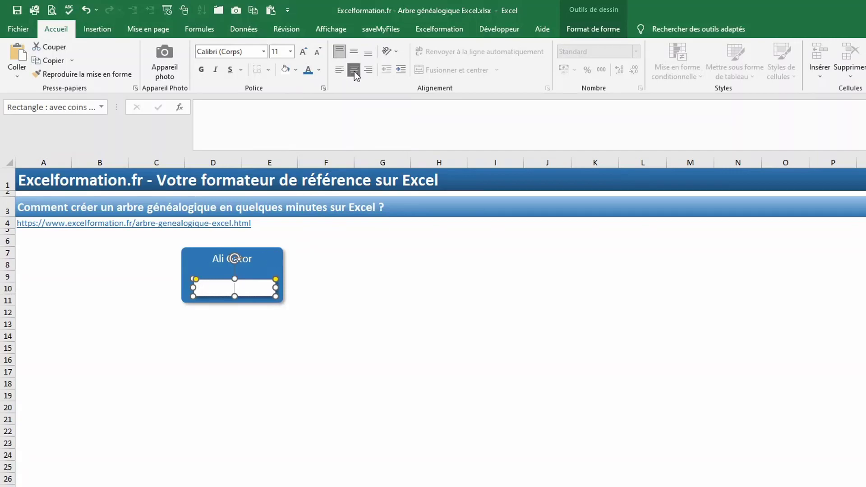
text(31/)
text(03)
text(/19)
text(79)
mouse_move(251, 288)
mouse_down()
mouse_move(204, 287)
mouse_move(258, 288)
mouse_up()
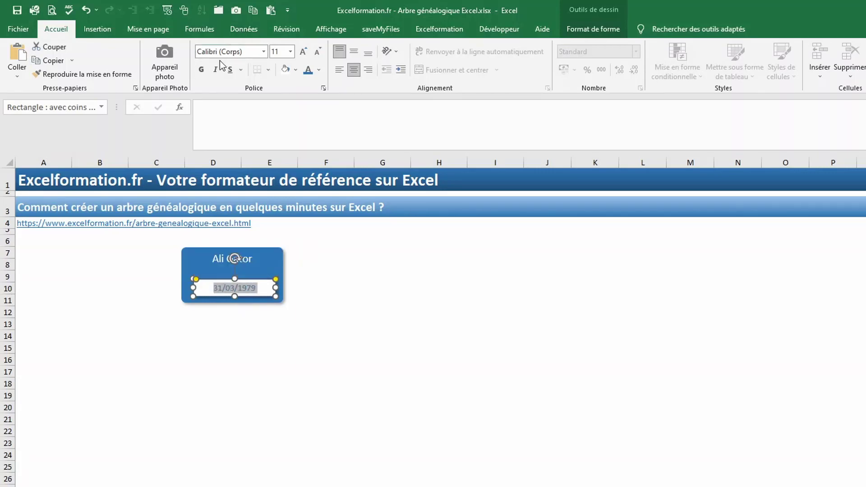
click(215, 71)
Insert face photo 001.jpg and shrink it to a 2.08 cm square below the card.
click(100, 27)
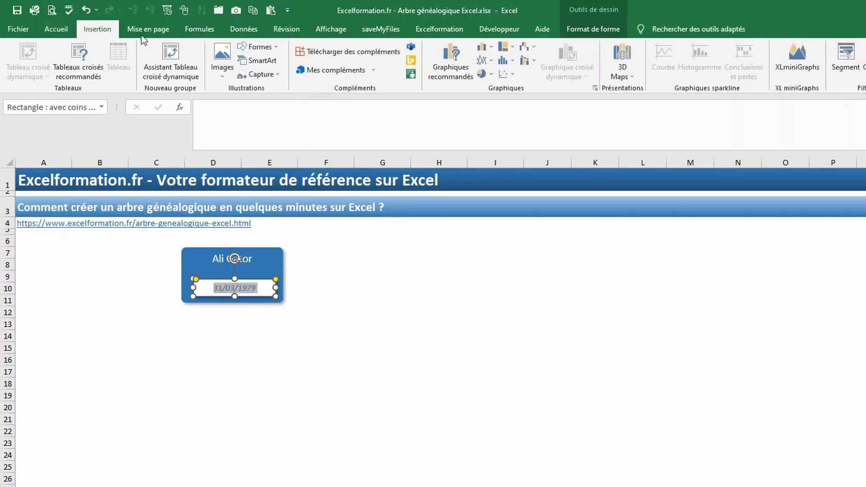
click(224, 74)
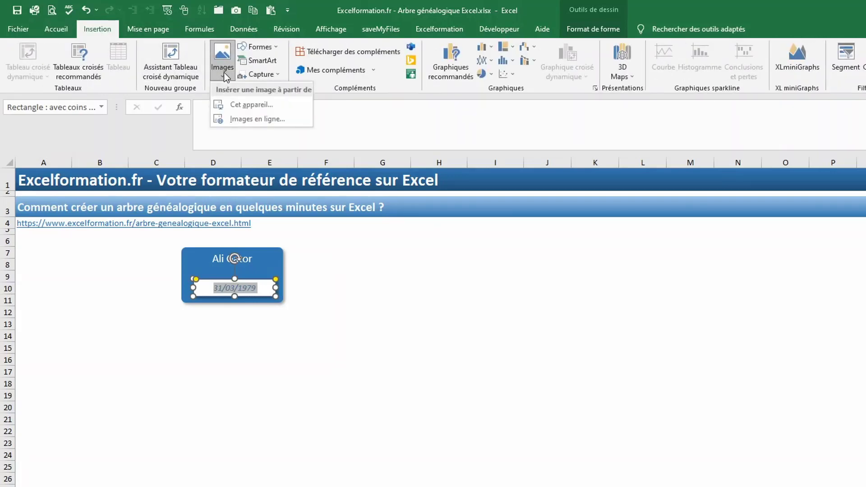
click(249, 106)
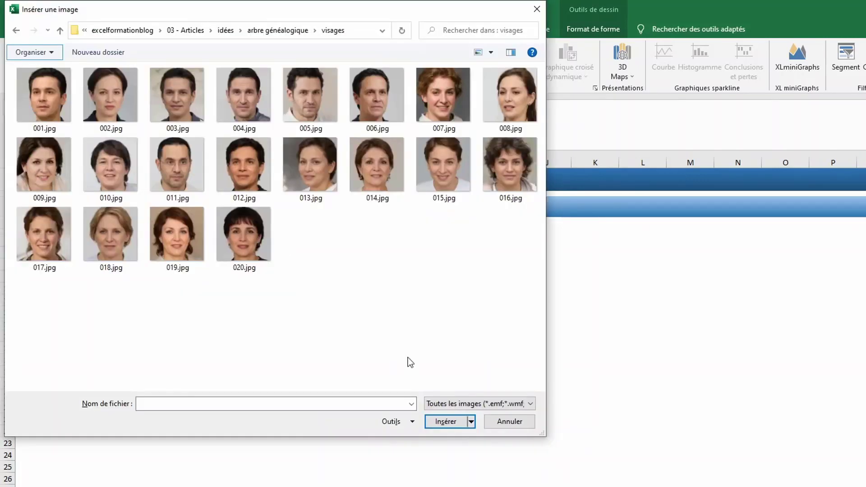
double_click(50, 93)
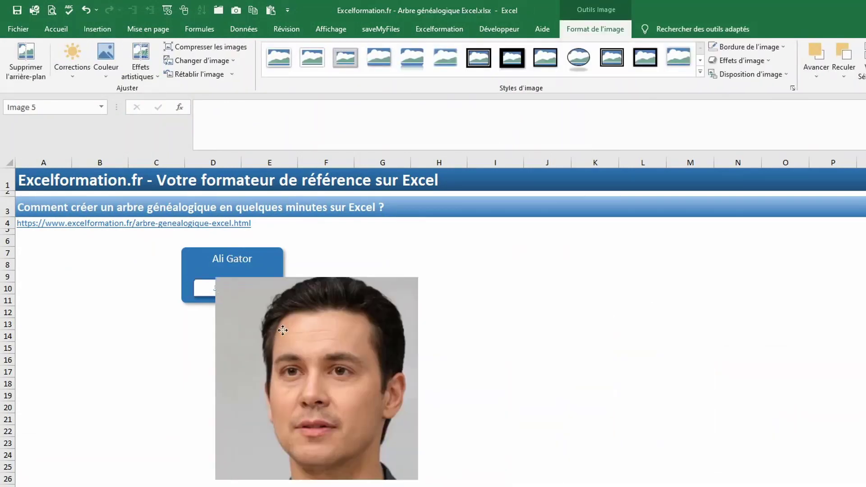
drag(798, 462, 266, 332)
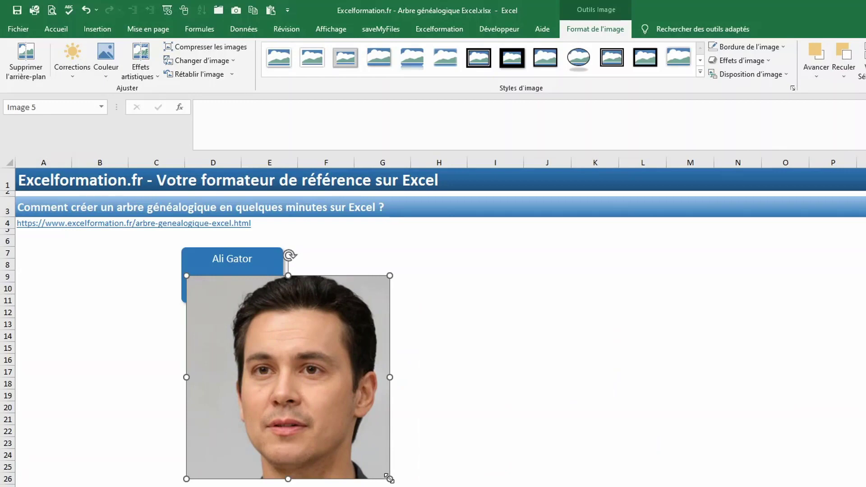
drag(389, 478, 298, 400)
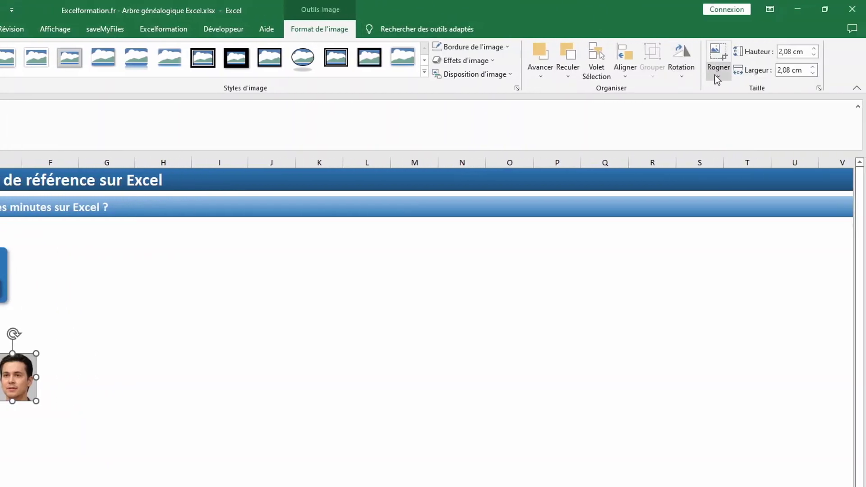
Crop the photo to an ellipse and place it against the card's left edge.
click(717, 75)
mouse_move(753, 103)
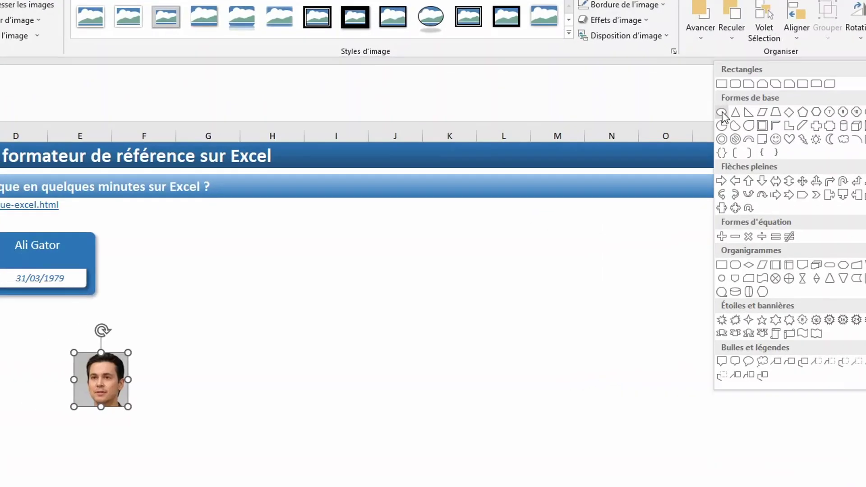
click(559, 141)
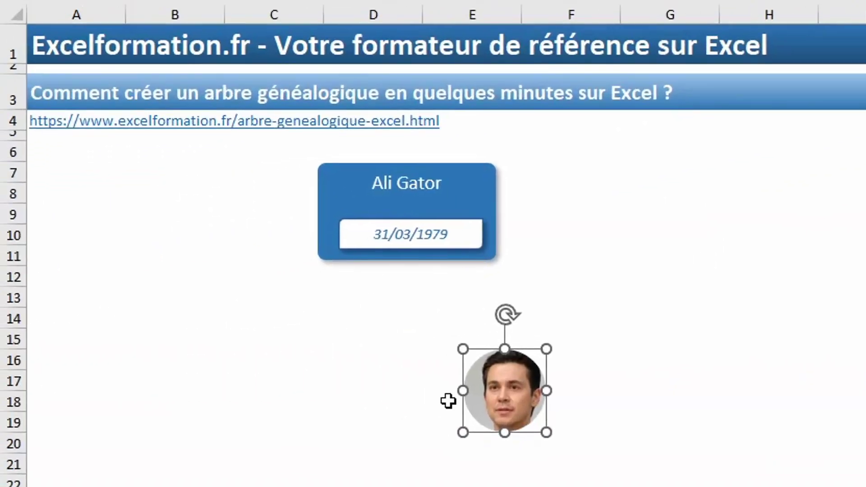
mouse_move(485, 398)
mouse_down()
mouse_move(244, 242)
mouse_move(282, 245)
mouse_move(280, 223)
mouse_up()
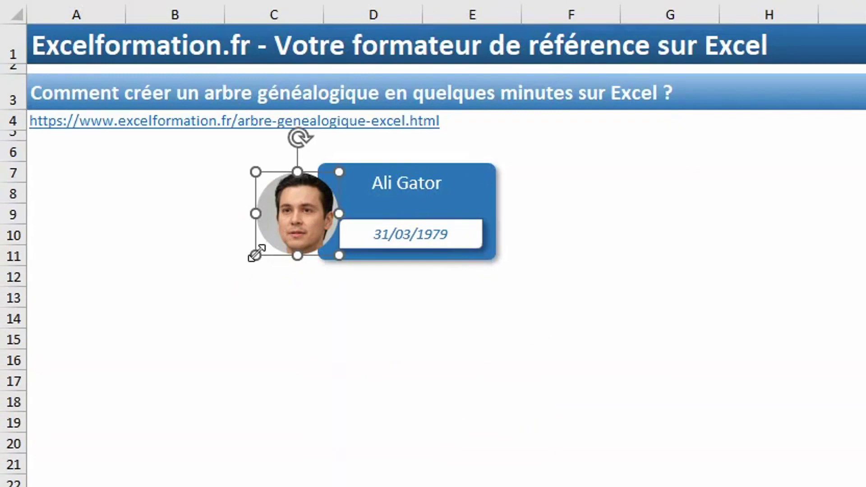
drag(257, 252, 295, 218)
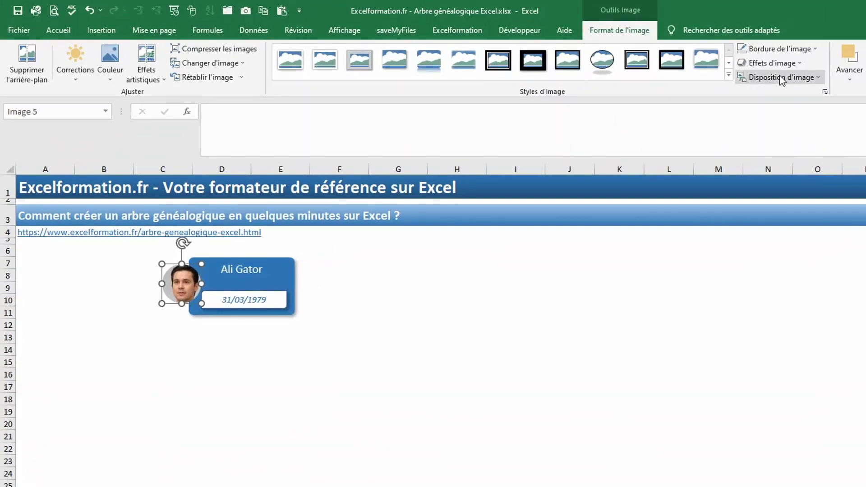
Apply an outer drop shadow to the round photo and deselect it.
click(772, 62)
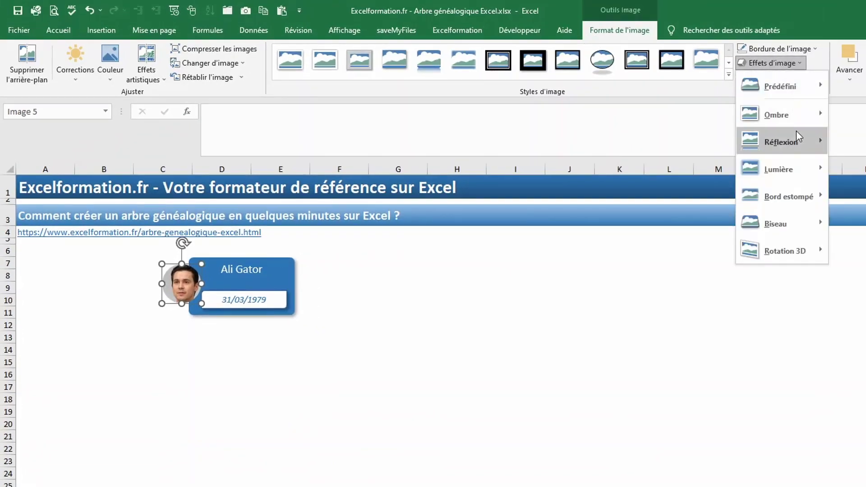
mouse_move(663, 114)
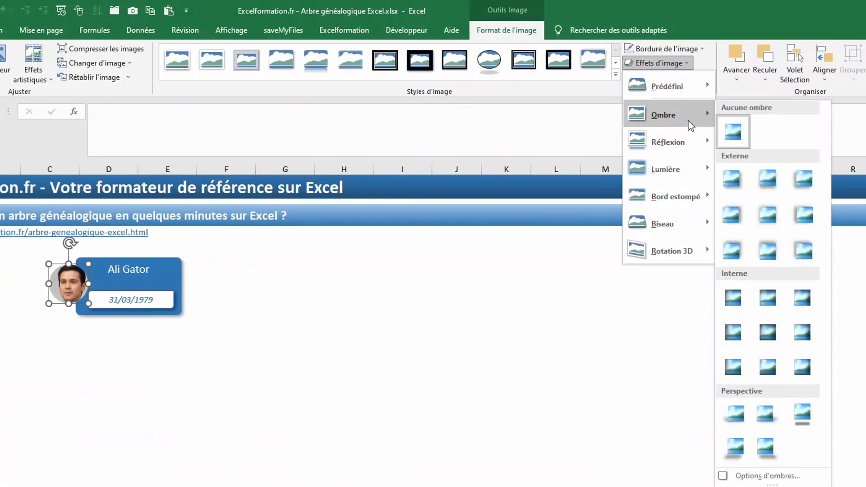
click(731, 178)
click(351, 392)
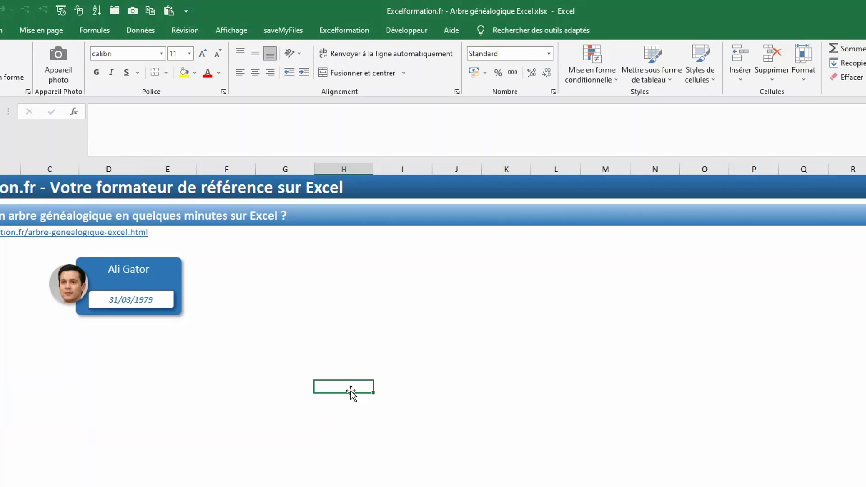
Select the name card, date box and photo together and group them.
click(172, 266)
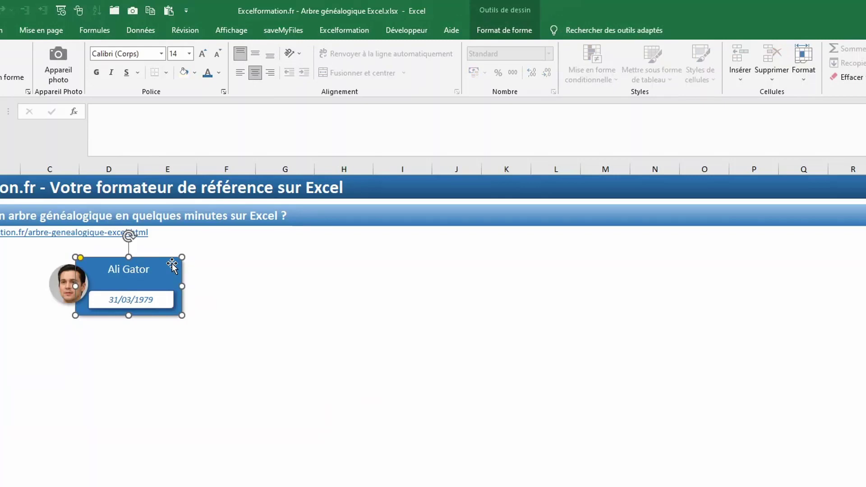
ctrl+click(152, 300)
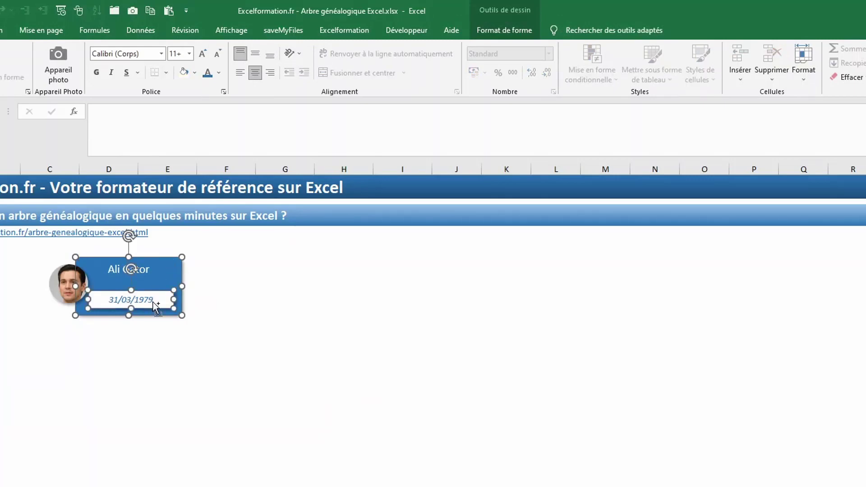
ctrl+click(66, 282)
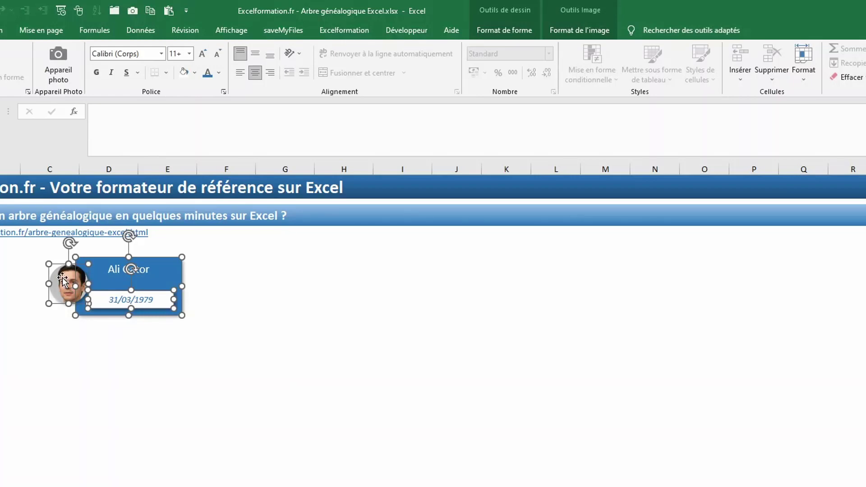
click(532, 32)
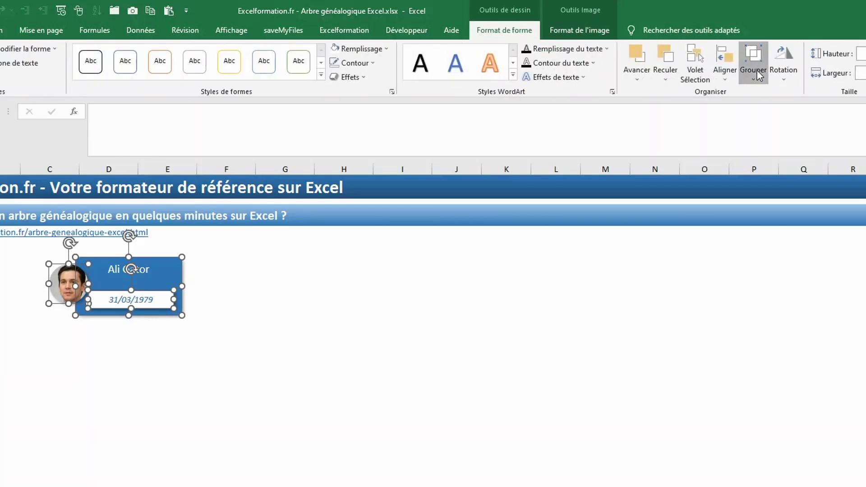
click(756, 70)
click(773, 92)
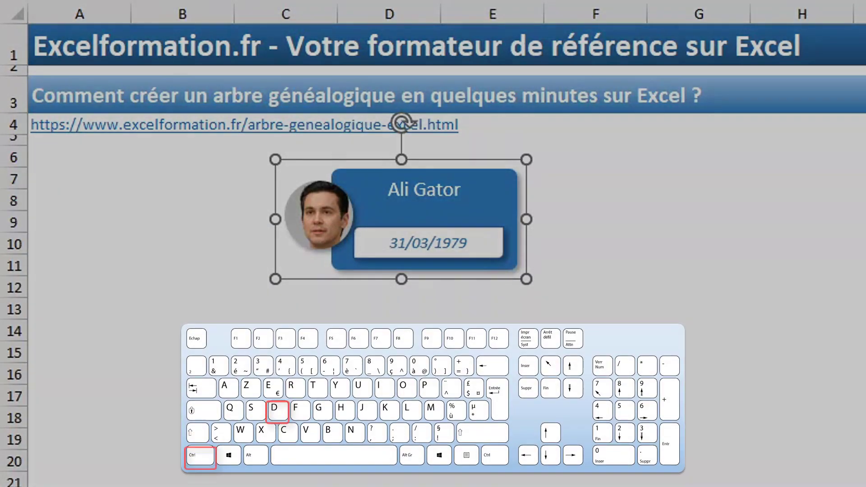
Duplicate the grouped card repeatedly with Ctrl+D.
key(ctrl+d)
key(ctrl+d)
key(ctrl+d)
key(ctrl+d)
key(ctrl+d)
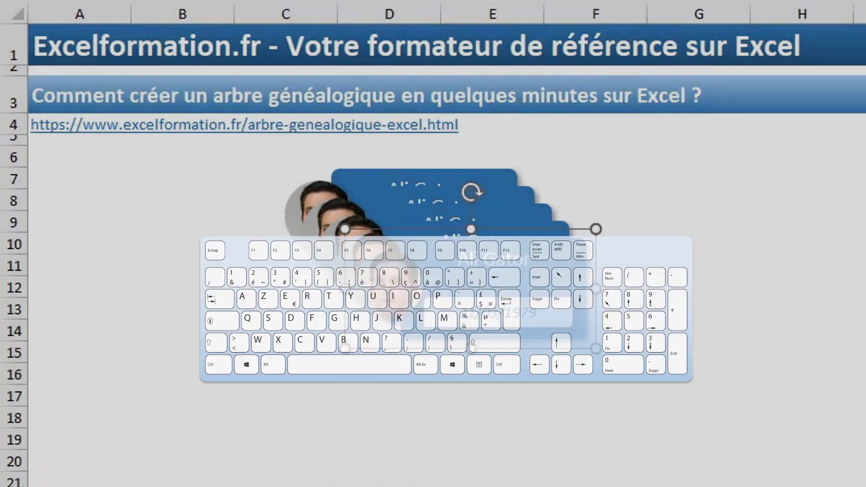
key(ctrl+d)
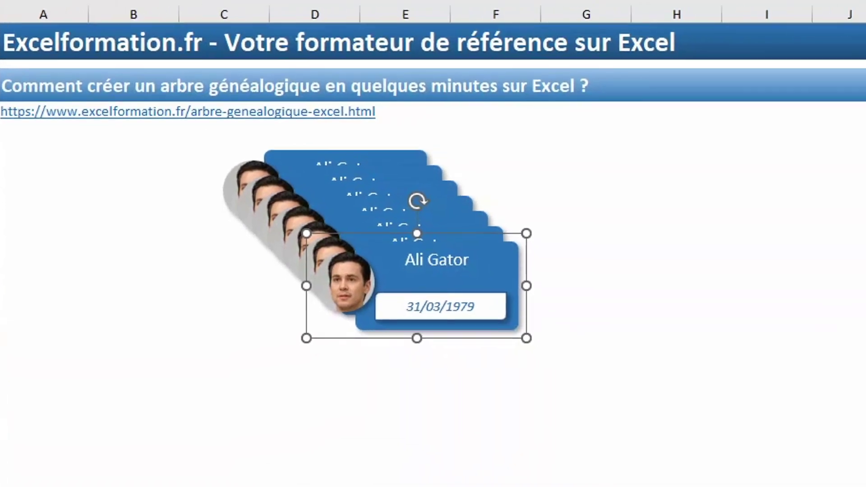
Drag the duplicate Ali Gator cards into tiers: one at the bottom, two in the middle, four across the top.
drag(283, 216, 489, 436)
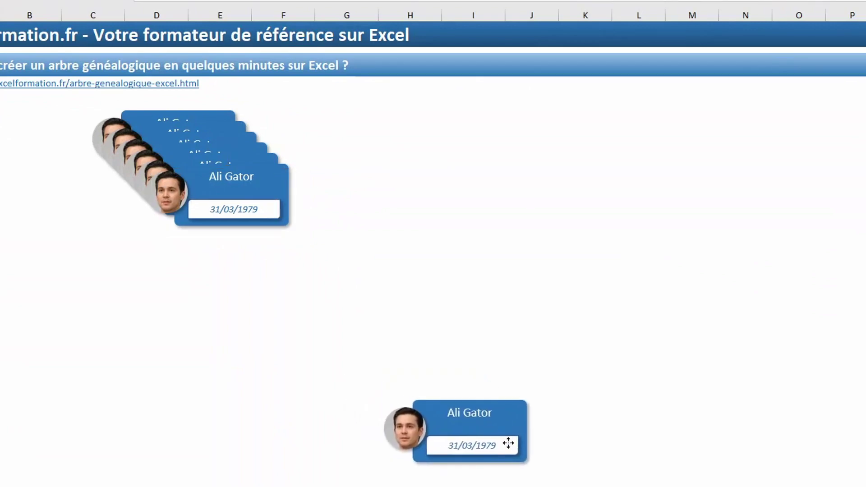
mouse_move(264, 183)
mouse_down()
mouse_move(386, 344)
mouse_move(375, 339)
mouse_up()
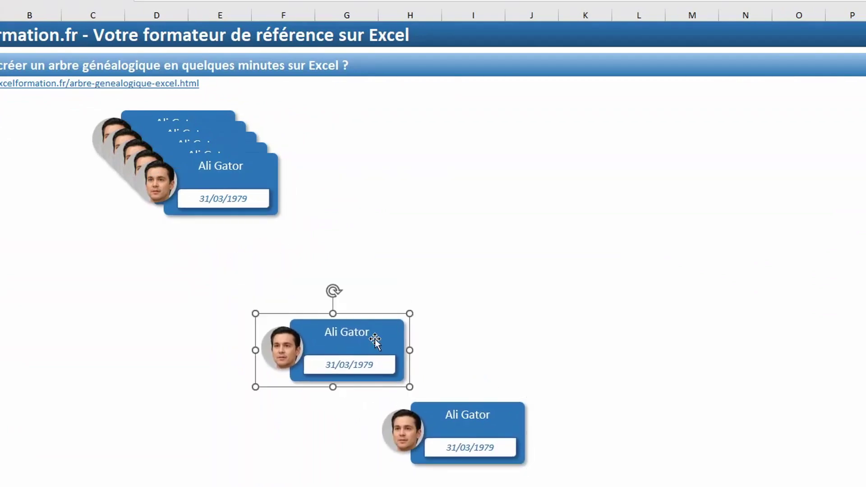
drag(252, 195, 609, 352)
drag(213, 189, 272, 237)
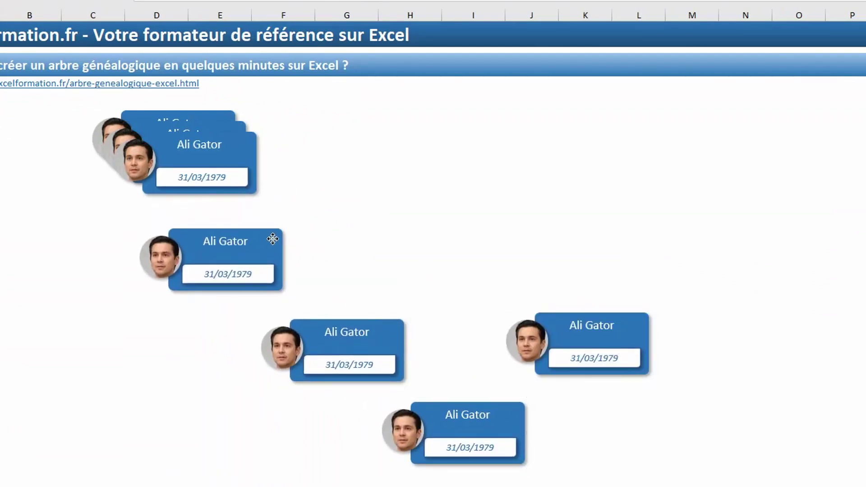
drag(225, 158, 420, 253)
drag(216, 145, 568, 247)
drag(219, 129, 746, 236)
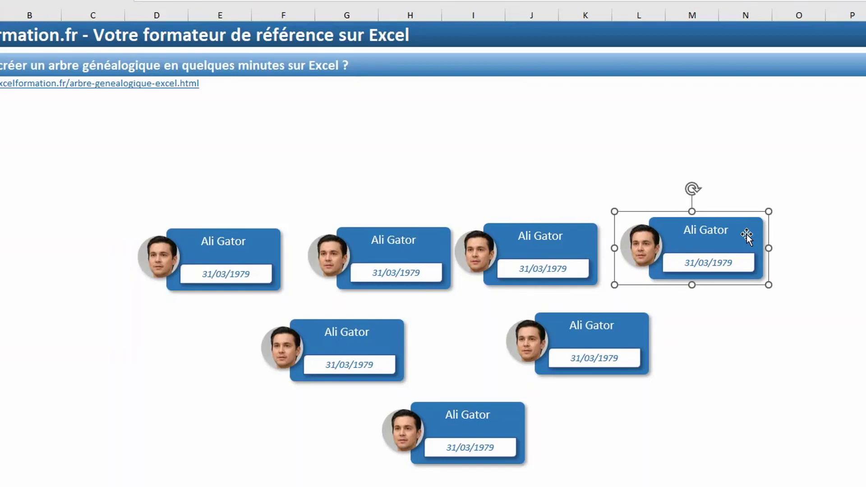
Ctrl-select the four top-row cards together.
ctrl+click(566, 234)
ctrl+click(434, 234)
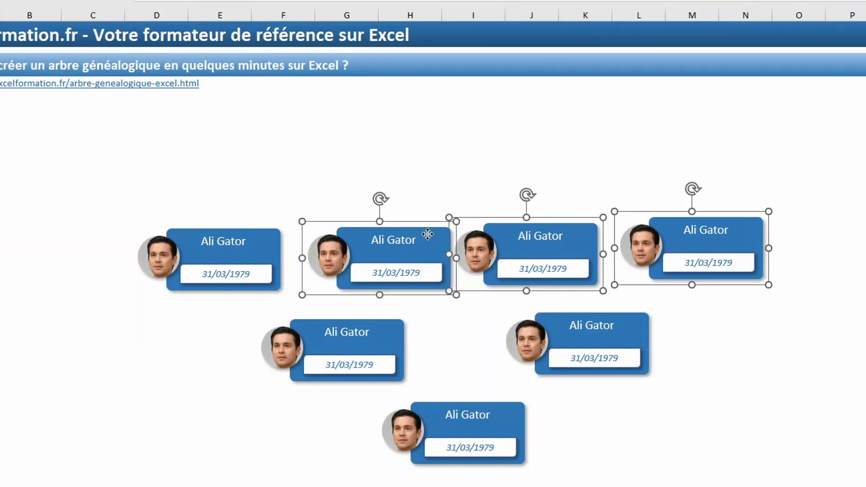
ctrl+click(247, 230)
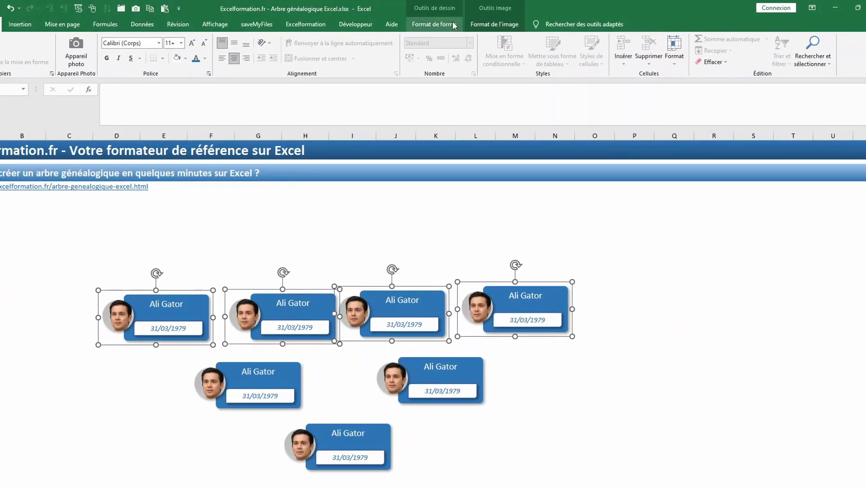
Align the four top cards along their tops and distribute them evenly horizontally.
click(453, 24)
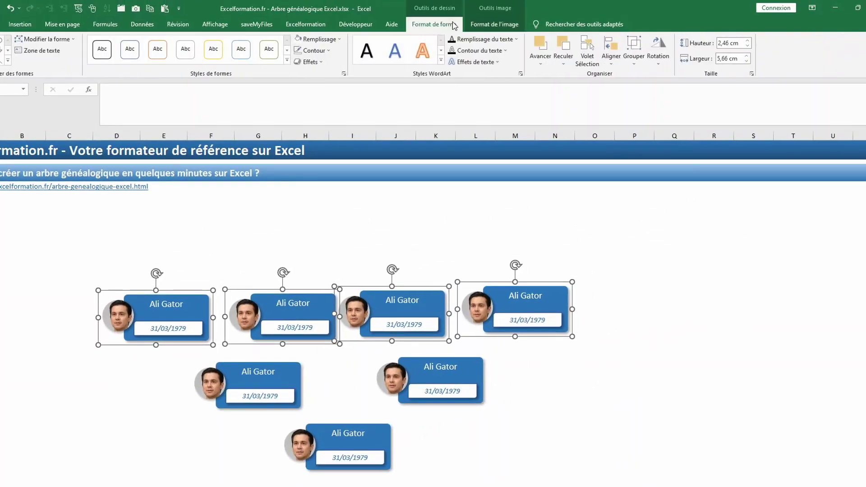
click(610, 54)
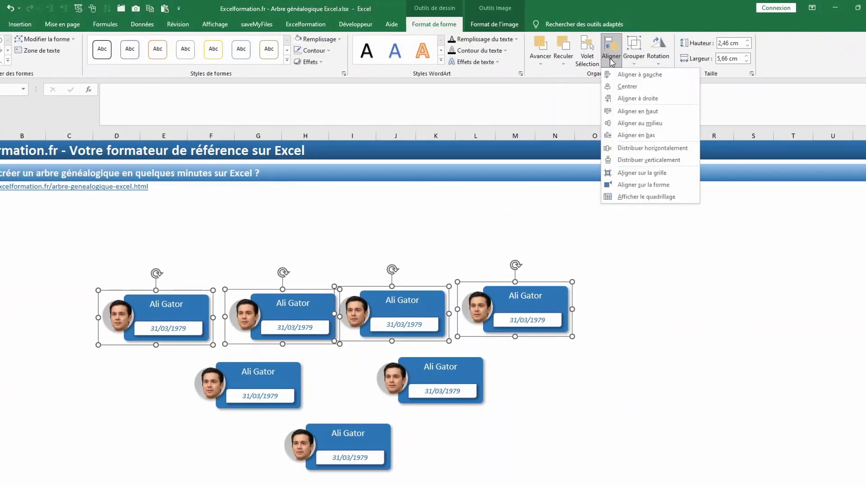
click(636, 111)
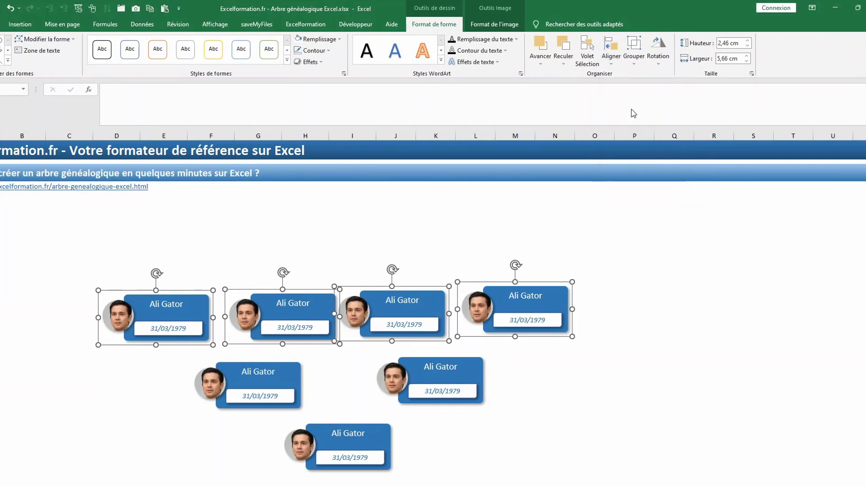
click(612, 58)
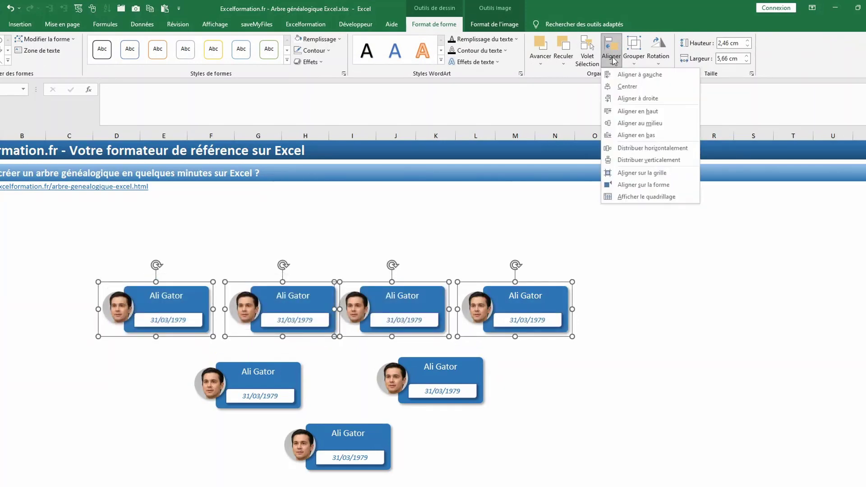
click(644, 147)
click(344, 379)
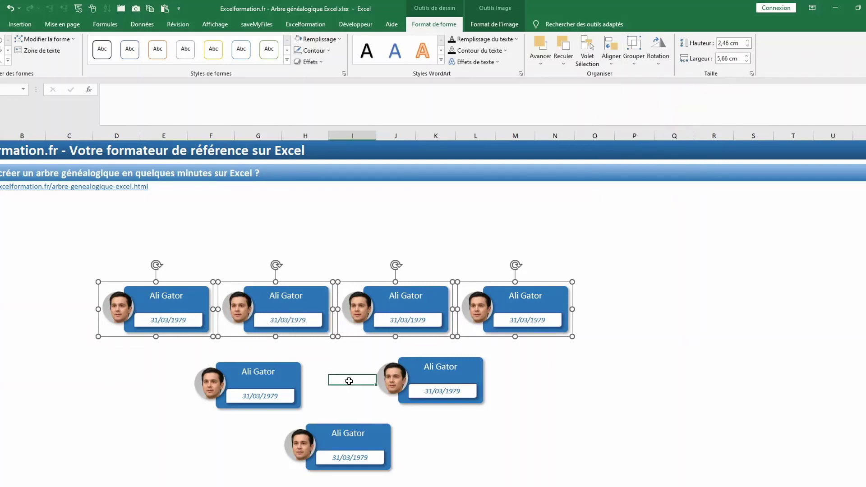
Nudge the two middle cards and the bottom card upward, then raise the four top cards together.
drag(296, 368, 263, 354)
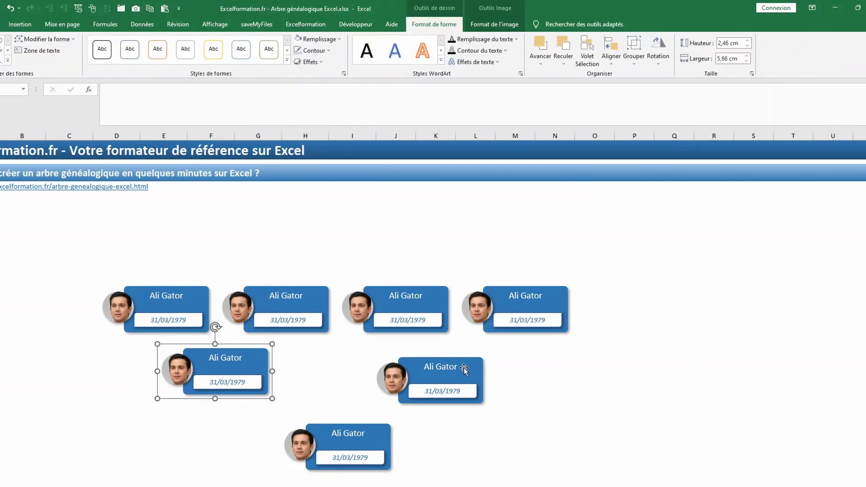
drag(477, 365, 505, 356)
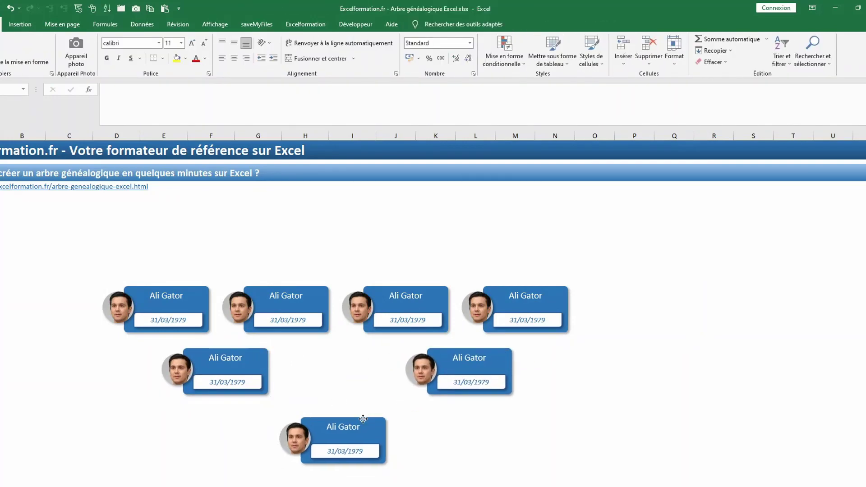
drag(363, 422, 354, 415)
drag(521, 304, 521, 291)
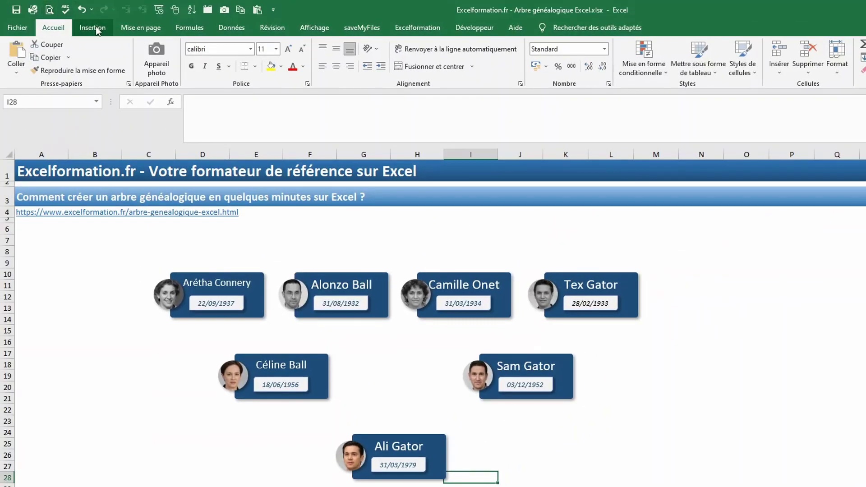
Link Arétha Connery's and Alonzo Ball's cards to Céline Ball's card with elbow connectors.
click(92, 28)
click(245, 44)
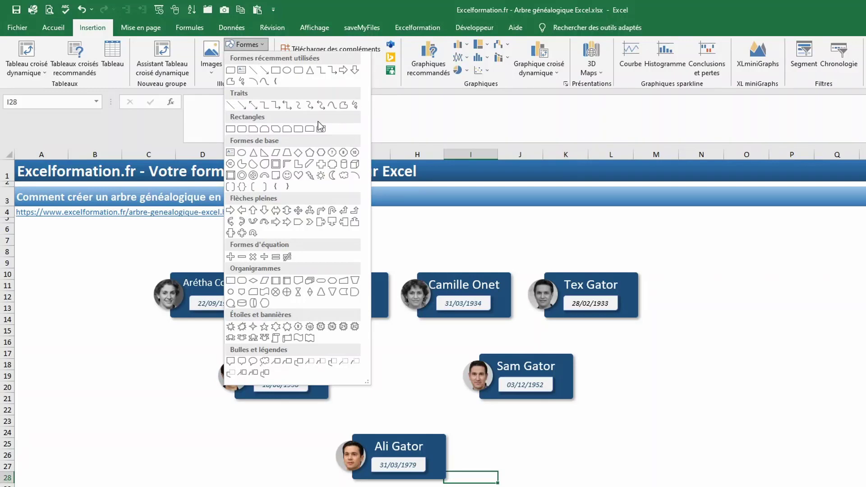
click(265, 106)
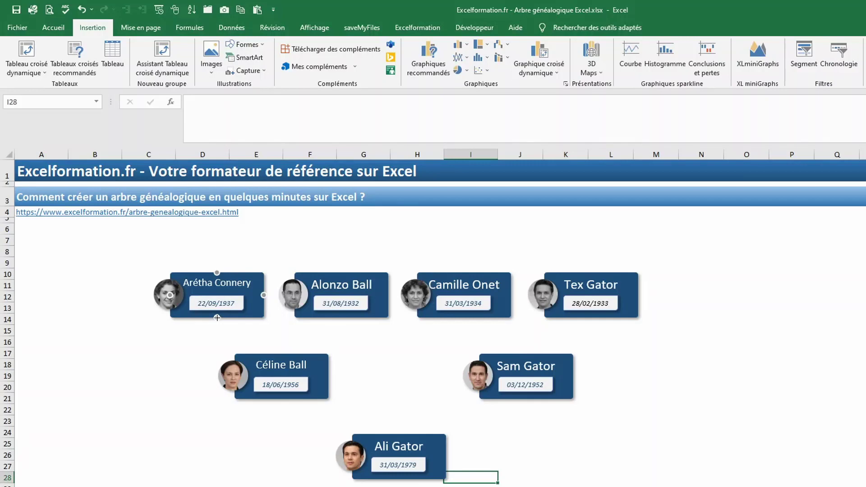
drag(217, 318, 282, 353)
click(92, 27)
click(233, 45)
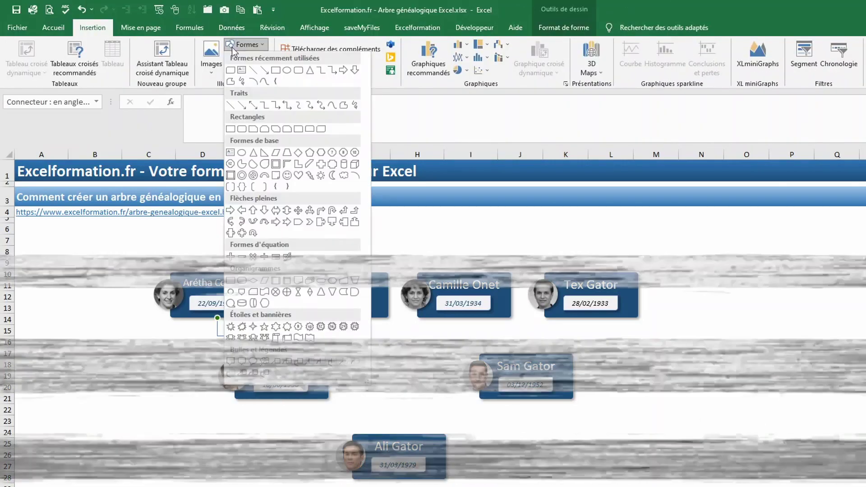
click(264, 105)
drag(341, 317, 281, 354)
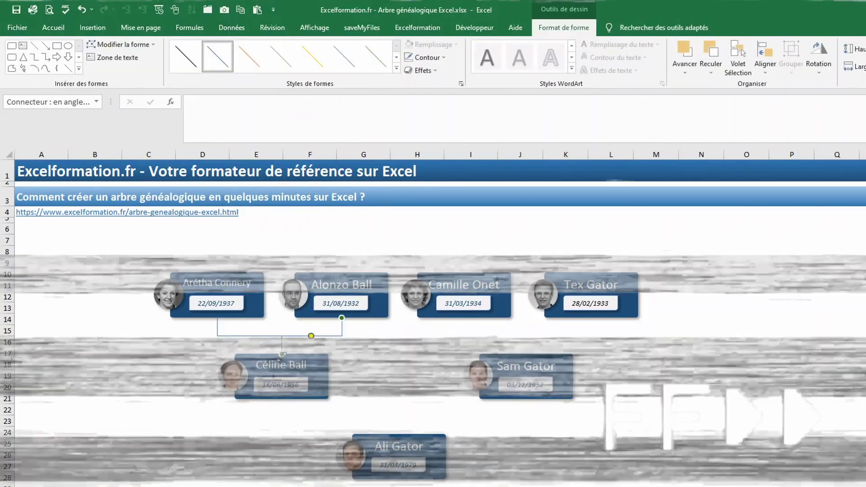
Link Camille Onet's and Tex Gator's cards to Sam Gator's card with elbow connectors.
click(92, 28)
click(244, 44)
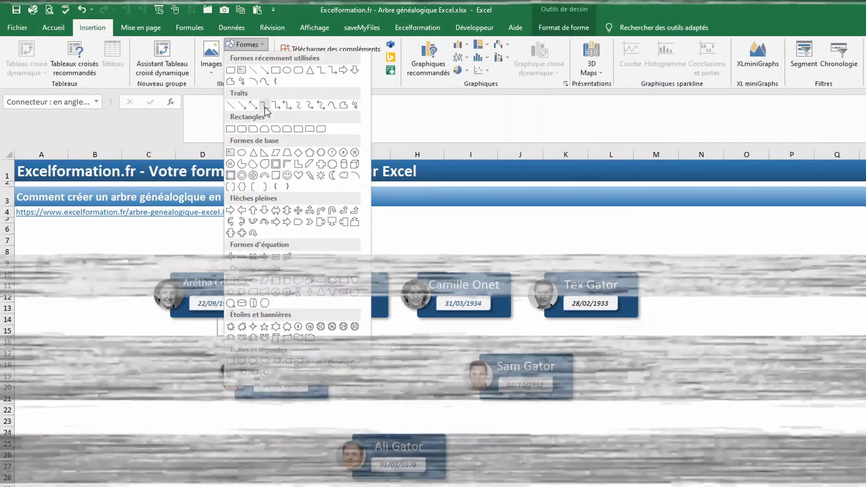
click(264, 105)
drag(464, 318, 526, 354)
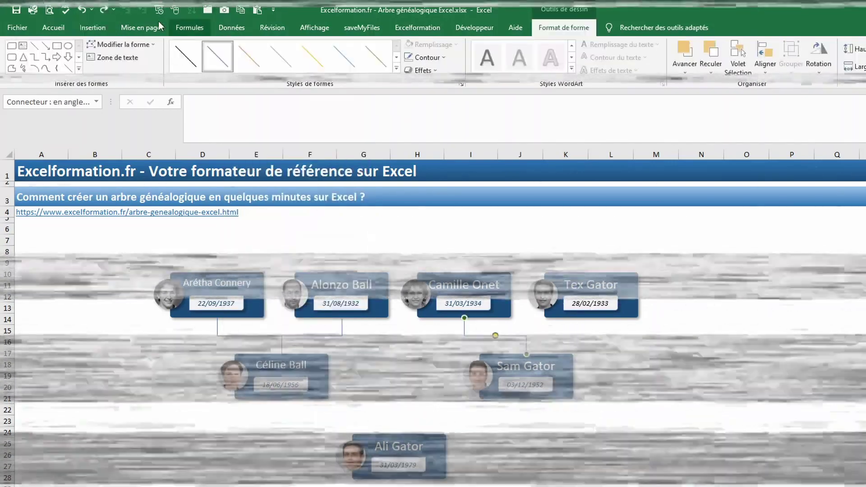
click(92, 27)
click(244, 44)
click(264, 104)
drag(591, 318, 526, 354)
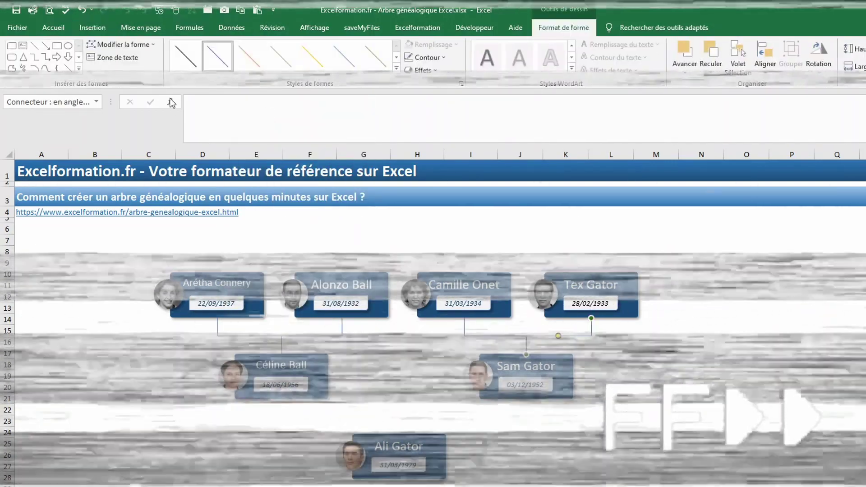
Connect Céline Ball and Sam Gator to Ali Gator with elbow connectors, then raise Camille Onet's card.
click(92, 27)
click(243, 44)
click(264, 105)
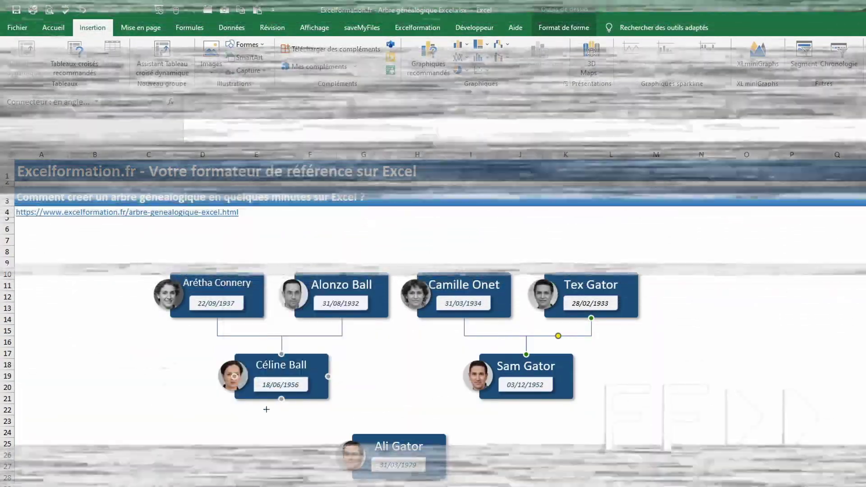
drag(281, 399, 399, 434)
click(93, 28)
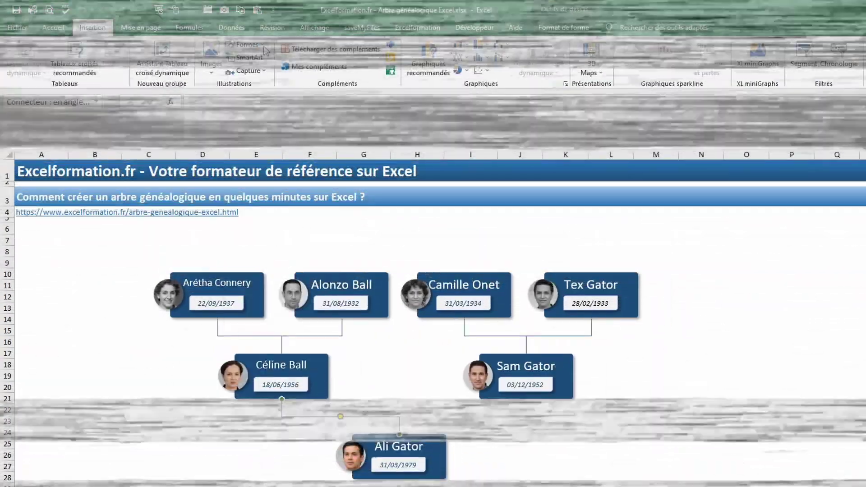
click(261, 45)
click(264, 105)
drag(526, 399, 399, 434)
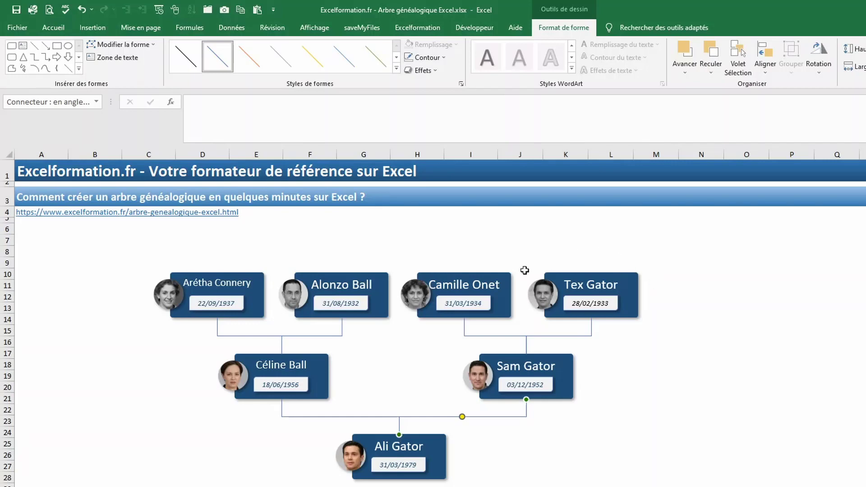
drag(502, 269, 495, 222)
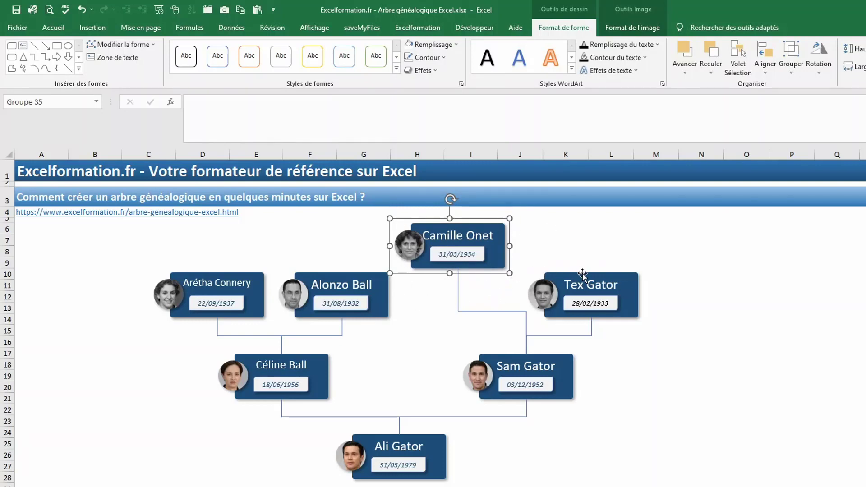
Shift Tex Gator and Camille Onet's cards right, and Arétha Connery and Alonzo Ball's cards left.
drag(584, 273, 715, 264)
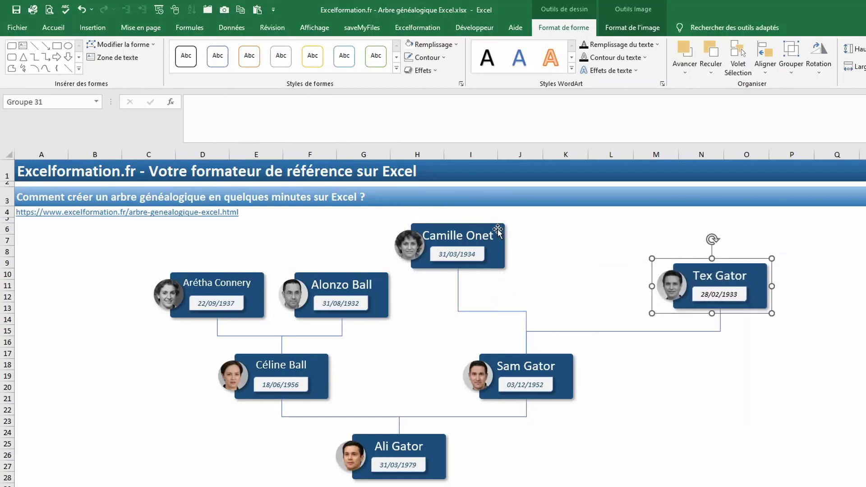
drag(497, 230, 568, 266)
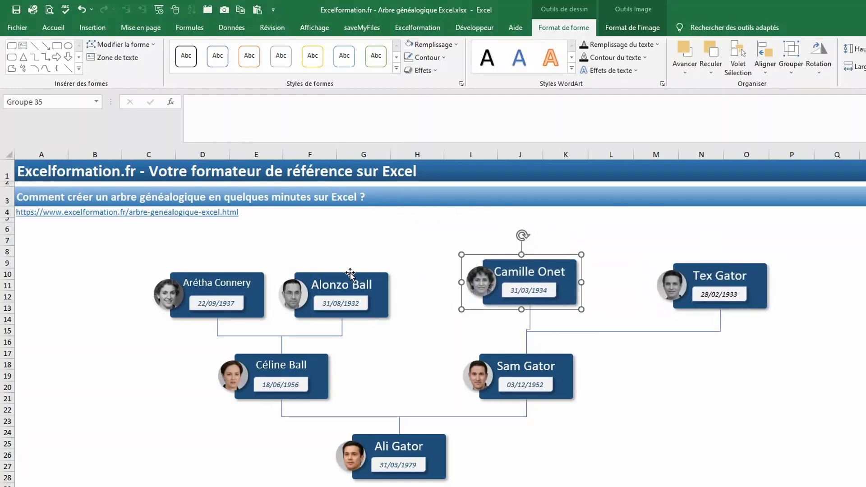
click(350, 274)
ctrl+click(258, 283)
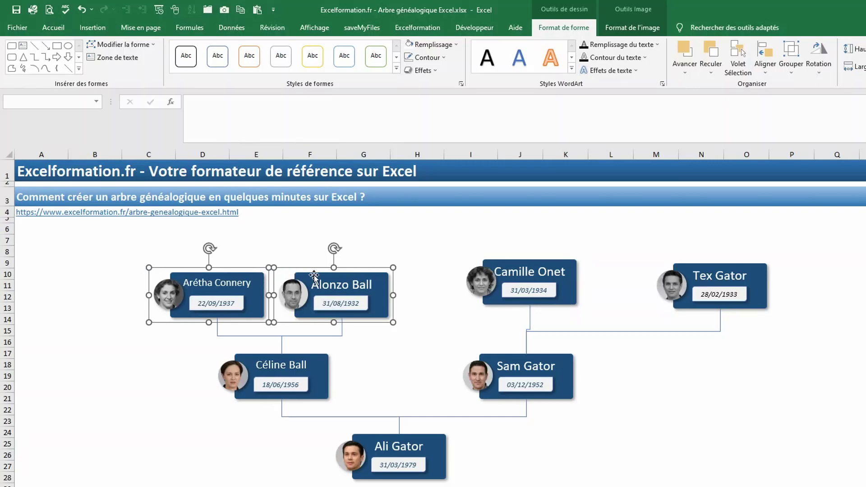
drag(314, 275, 216, 273)
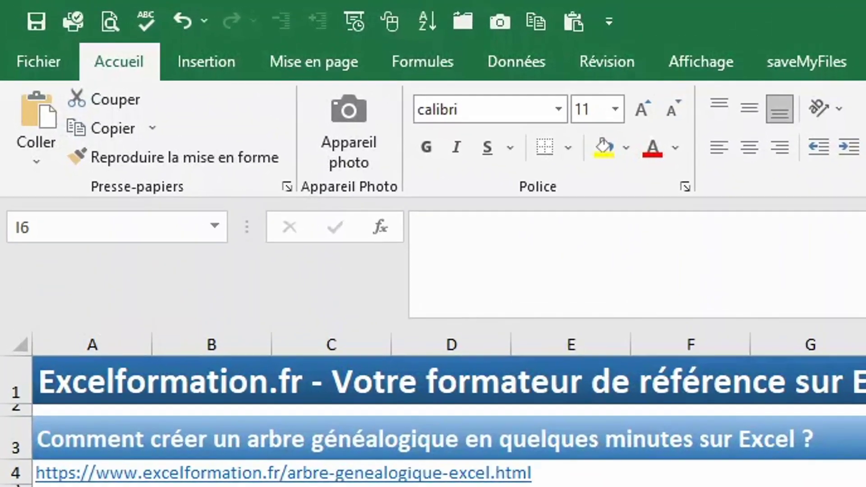
Open the SmartArt graphic chooser from the Insert ribbon.
click(189, 68)
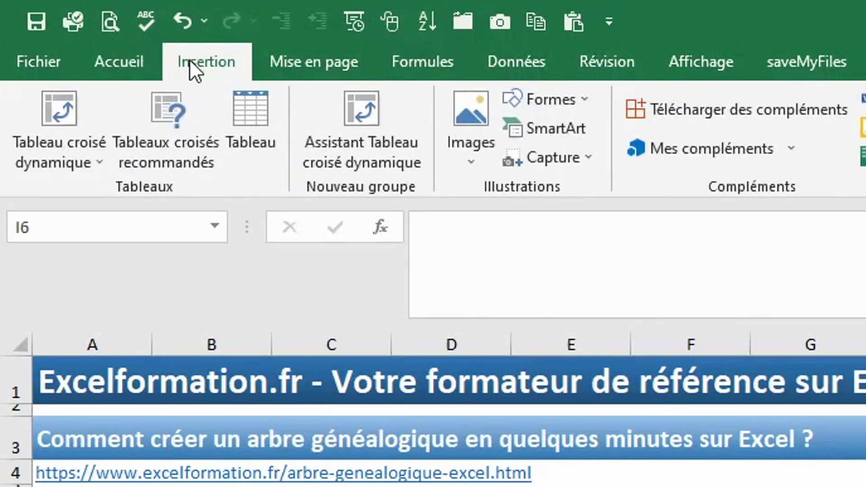
click(568, 131)
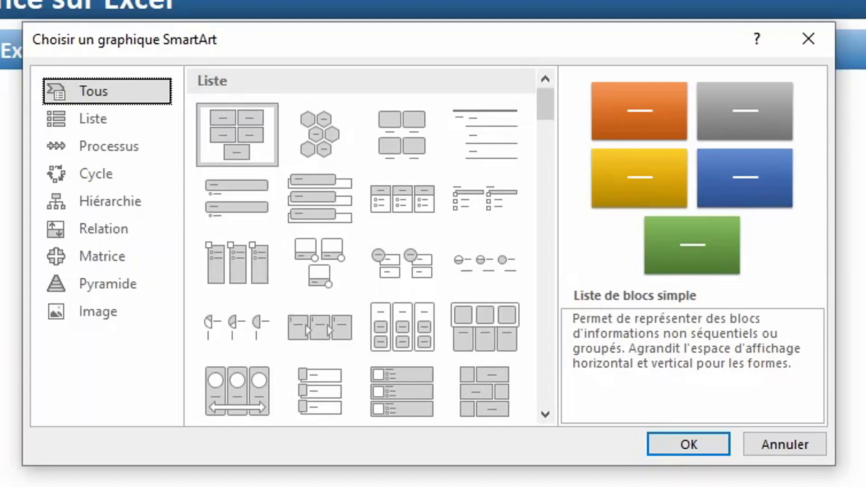
Insert a horizontal multi-level hierarchy SmartArt from the Hierarchy category and select its tall box.
click(83, 201)
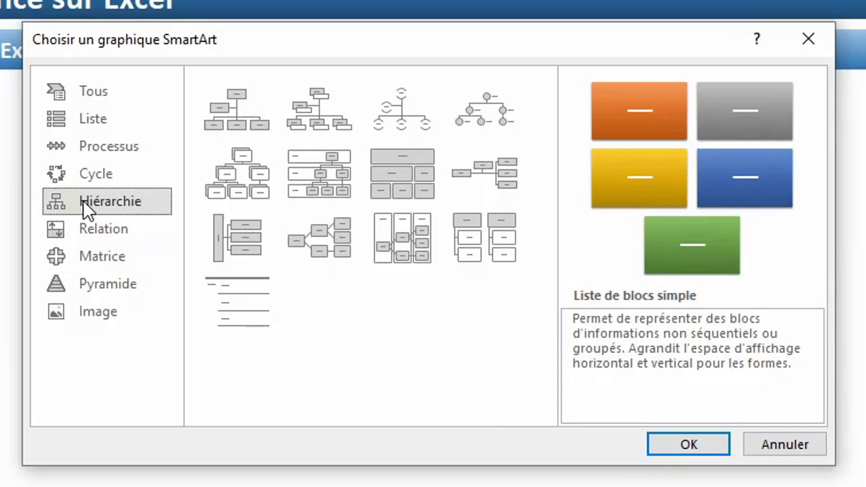
click(234, 231)
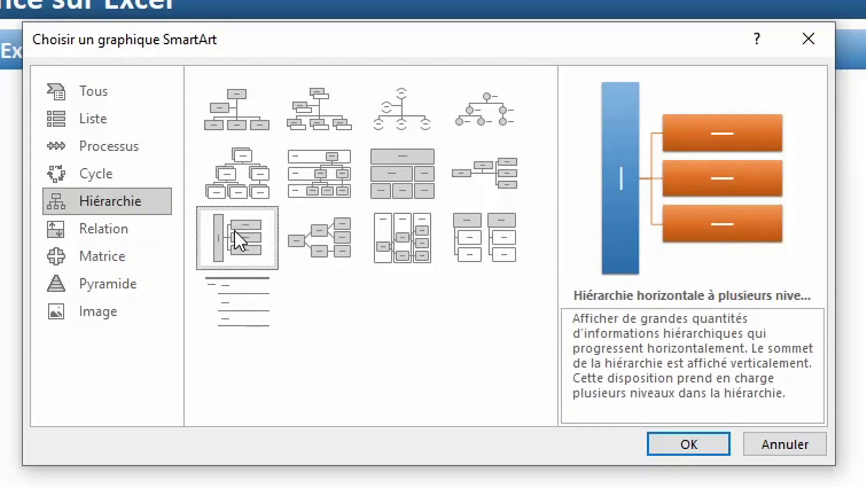
click(704, 447)
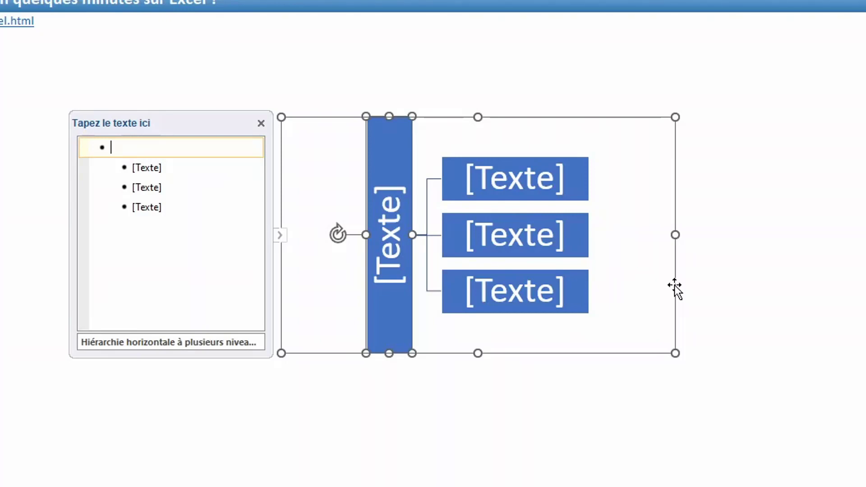
click(394, 224)
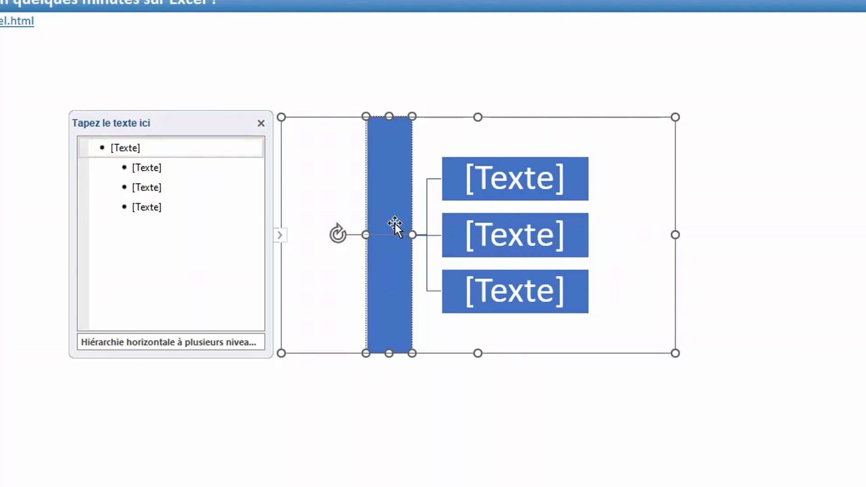
Enter Ali Gator in the tall box, Céline ball and Sam Gator as branches, and delete the spare bullet.
text(Ali)
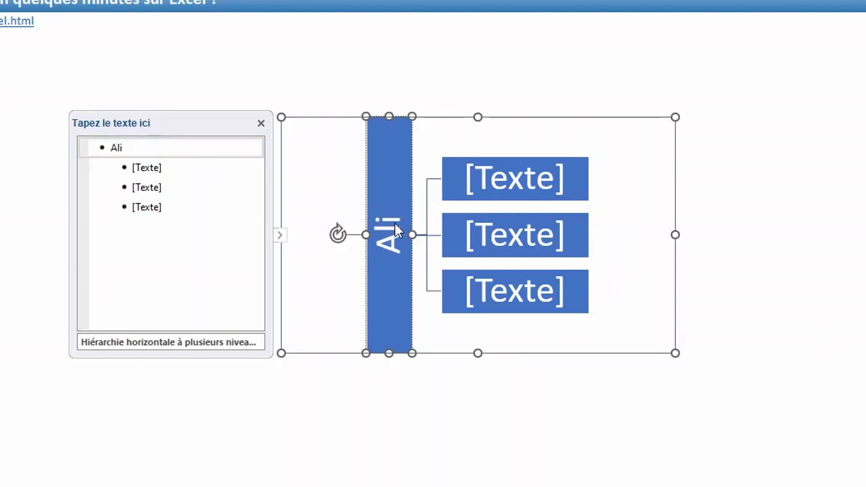
text( Gator)
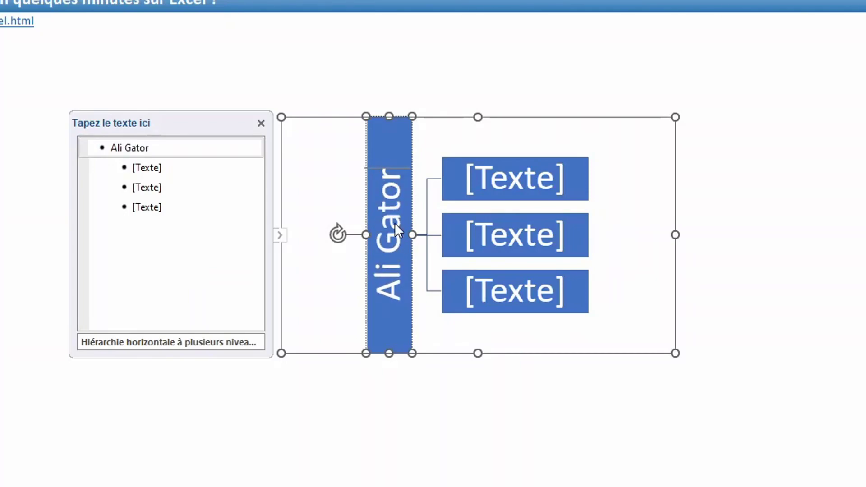
click(191, 168)
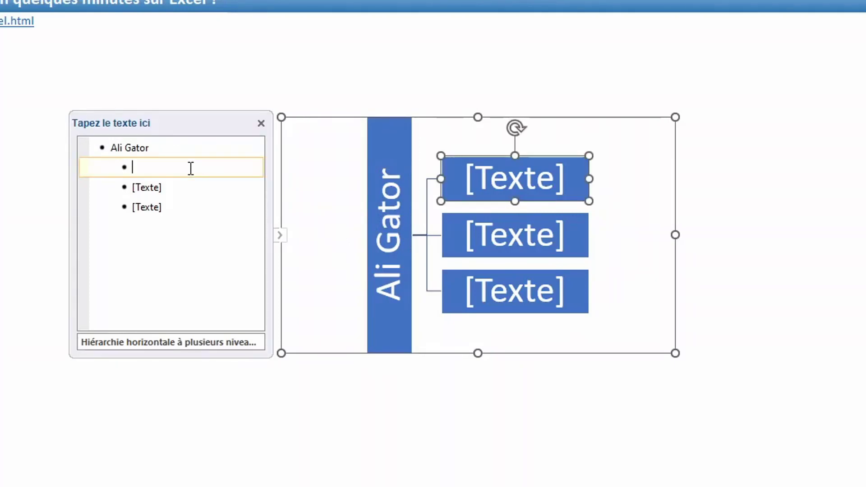
text(Céline)
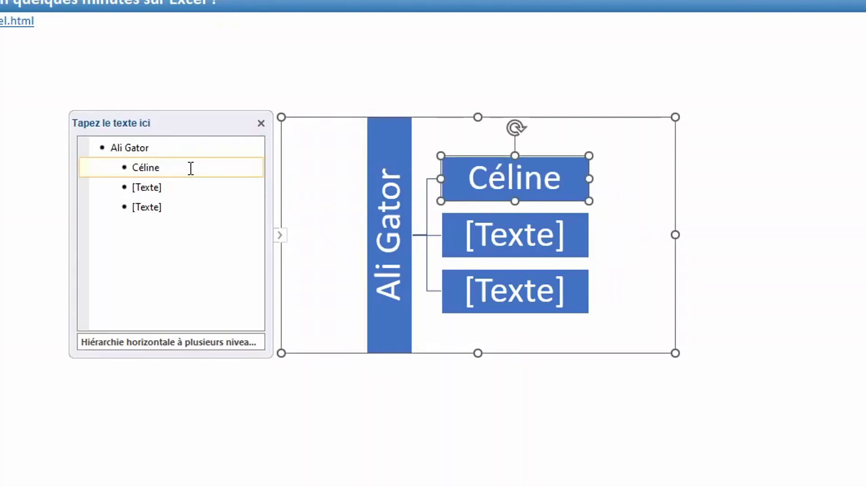
text( ball)
key(Return)
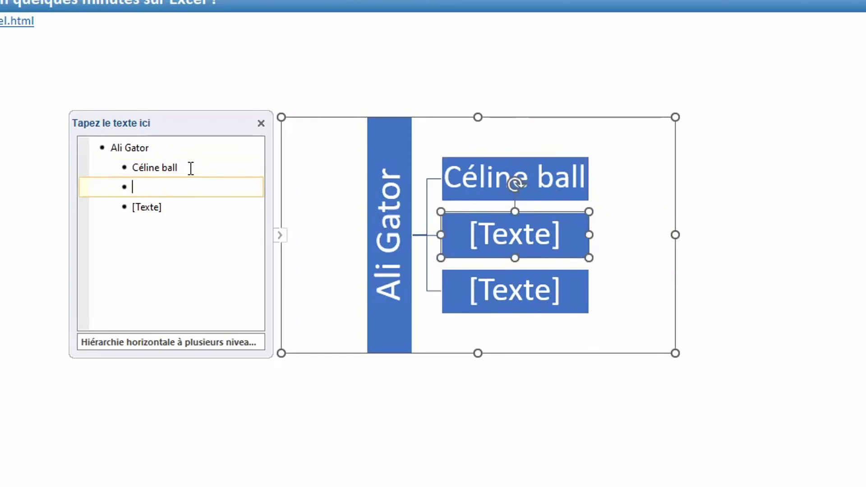
text(Sam Gator)
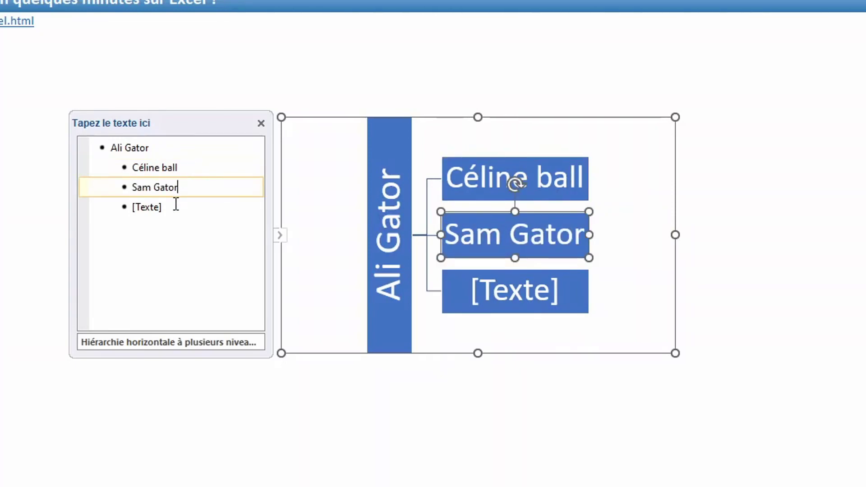
click(176, 205)
key(BackSpace)
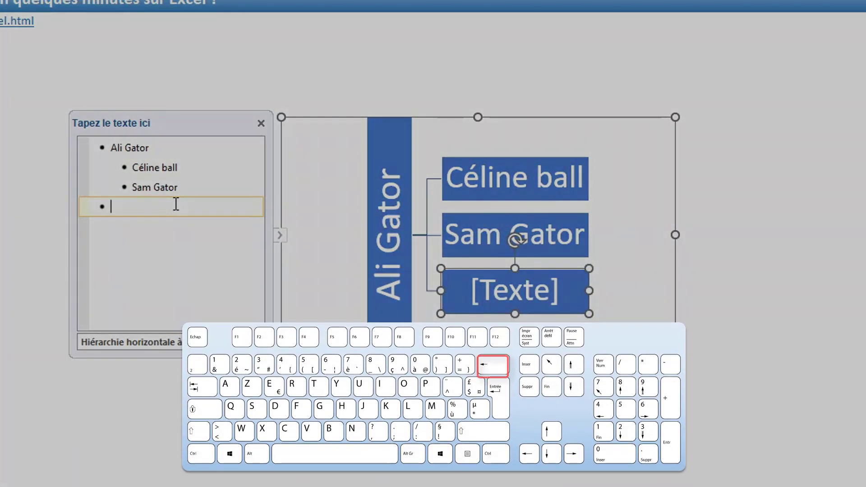
key(BackSpace)
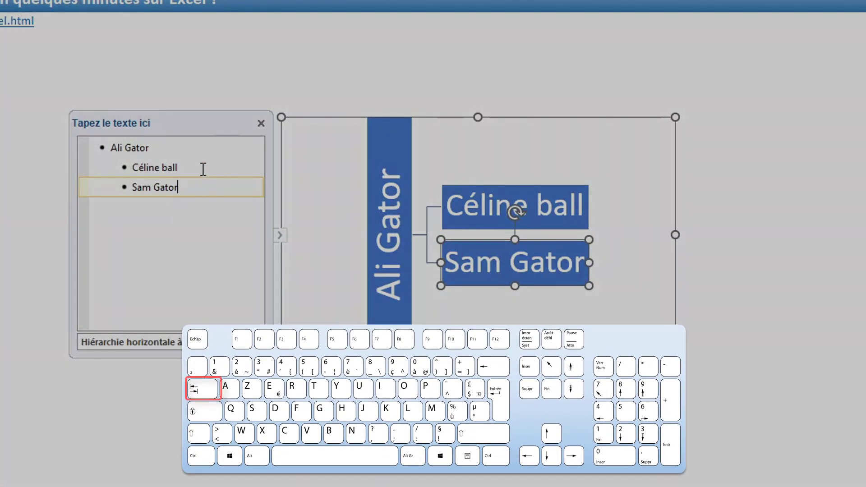
click(203, 168)
key(Return)
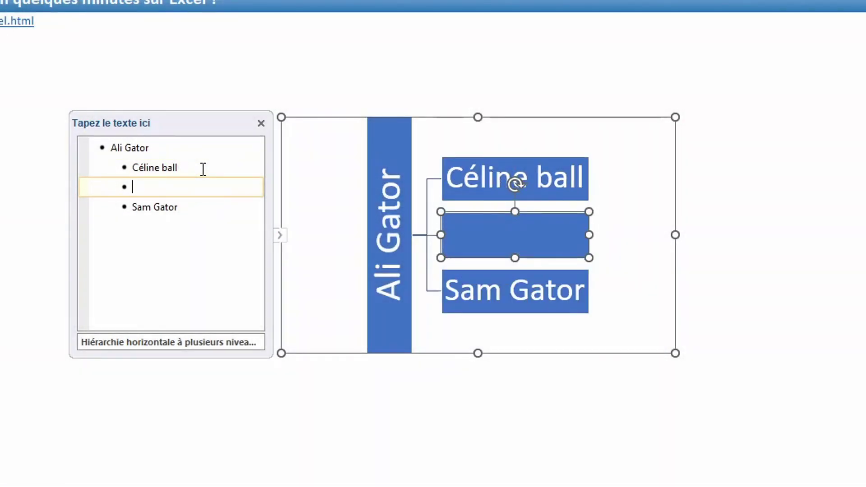
key(Tab)
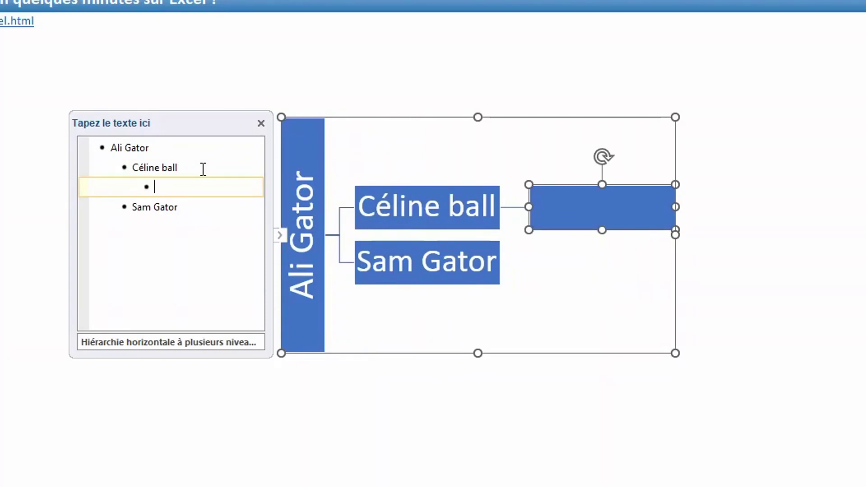
text(Luc)
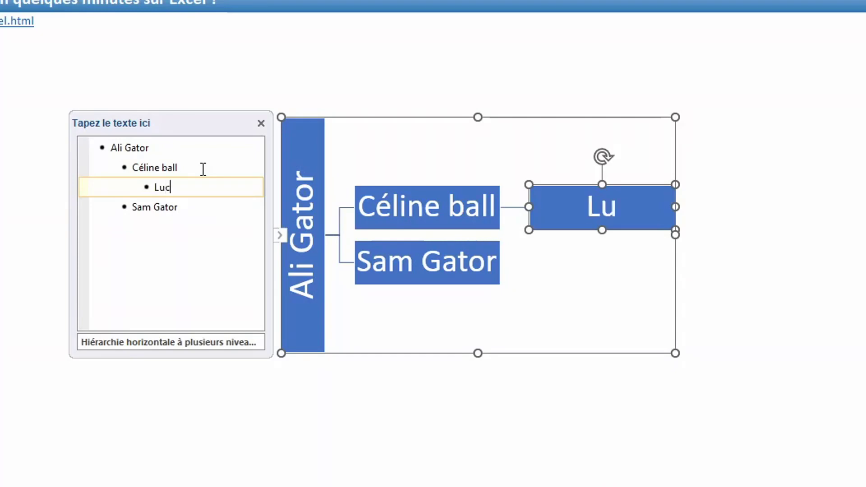
text(ie Ditée)
key(Return)
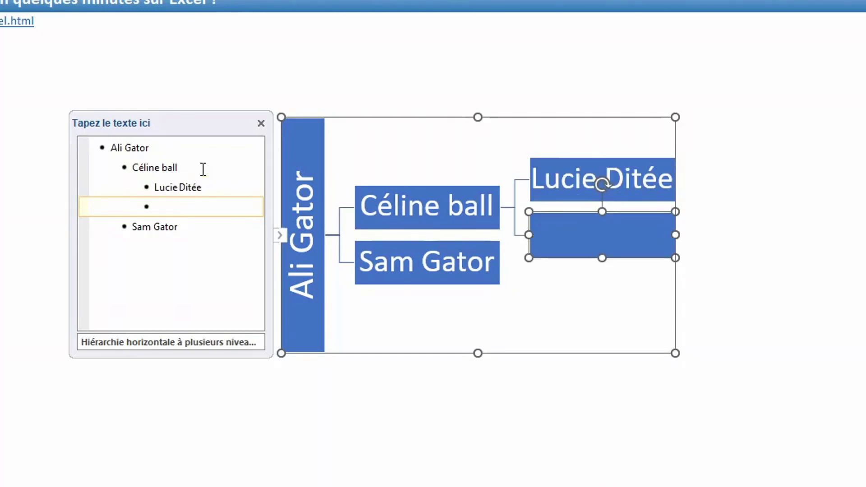
text(Alon)
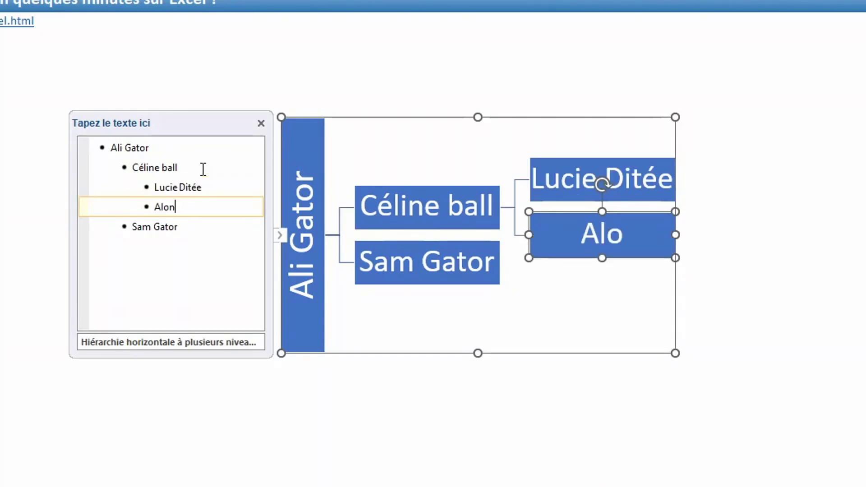
text(zo bal)
key(BackSpace)
key(BackSpace)
key(BackSpace)
text(Ball)
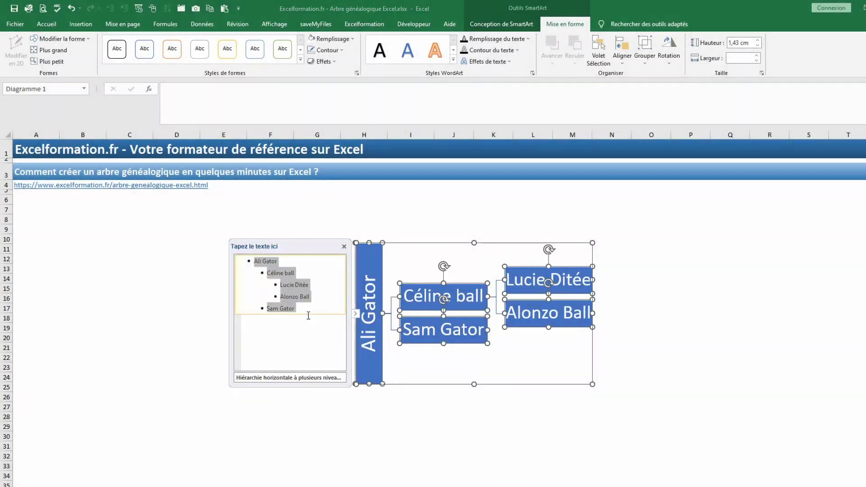
Replace the chart text with the pasted family list and enlarge the SmartArt to 20.72 × 31.62 cm.
key(Delete)
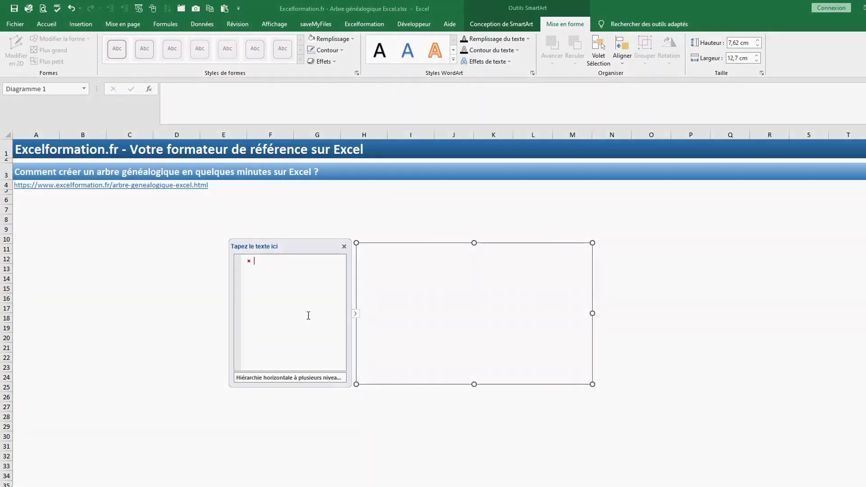
key(ctrl+v)
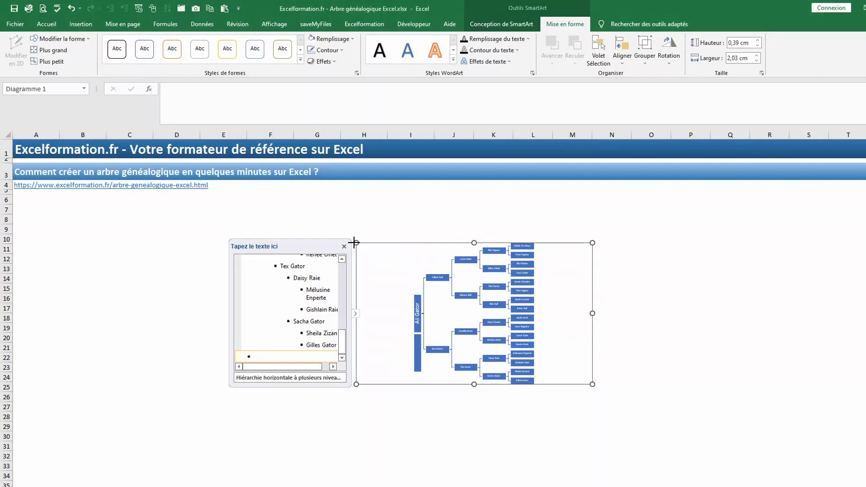
drag(352, 241, 184, 135)
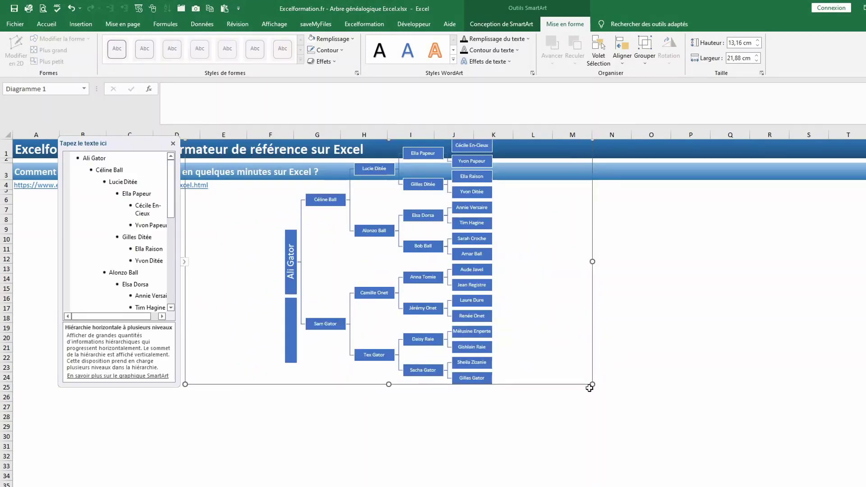
mouse_move(592, 384)
mouse_down()
mouse_move(734, 436)
mouse_move(768, 471)
mouse_up()
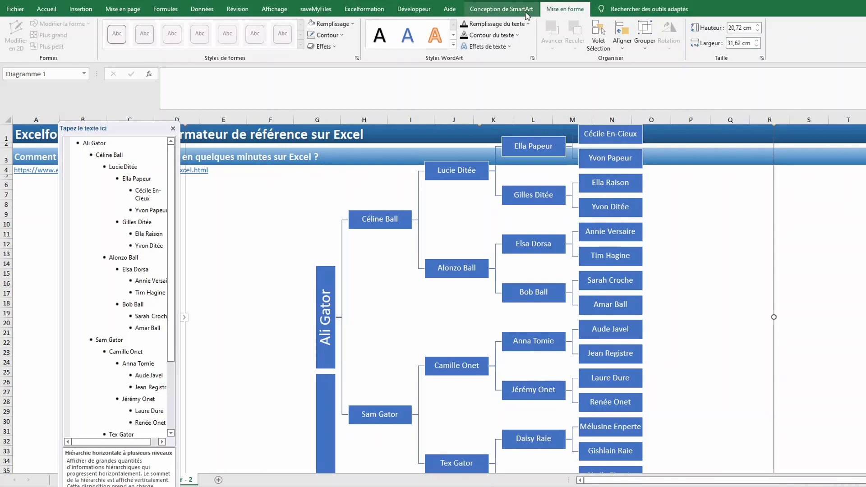
Apply the 'Organigramme avec titre et nom' layout, then select the small box under Ali Gator.
click(516, 15)
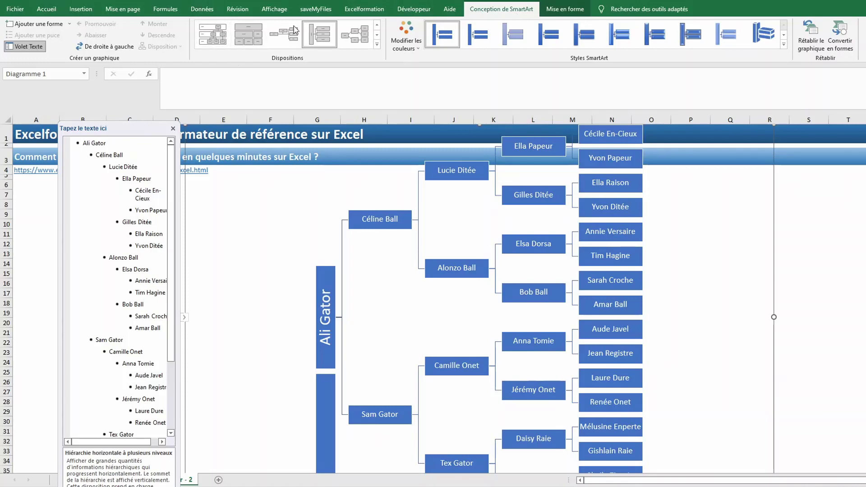
click(378, 44)
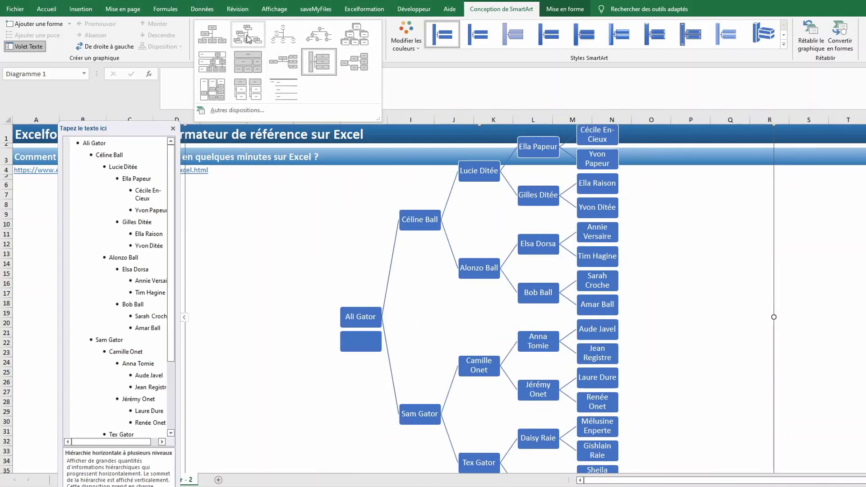
click(223, 42)
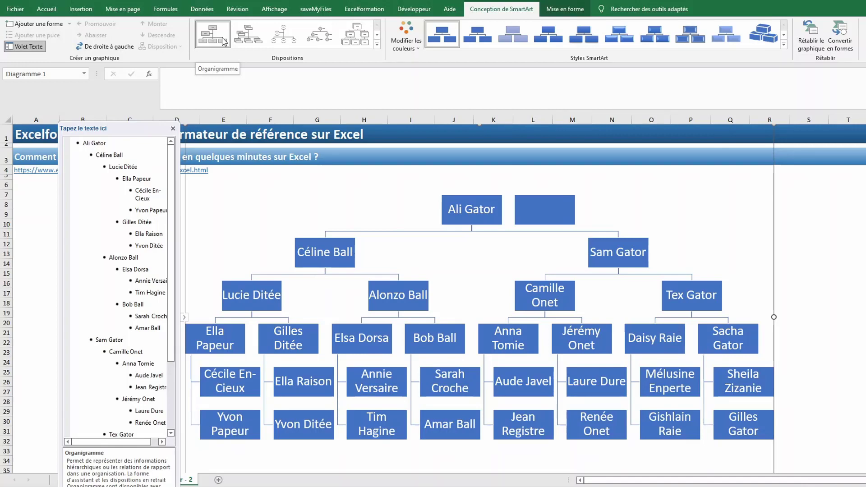
click(248, 39)
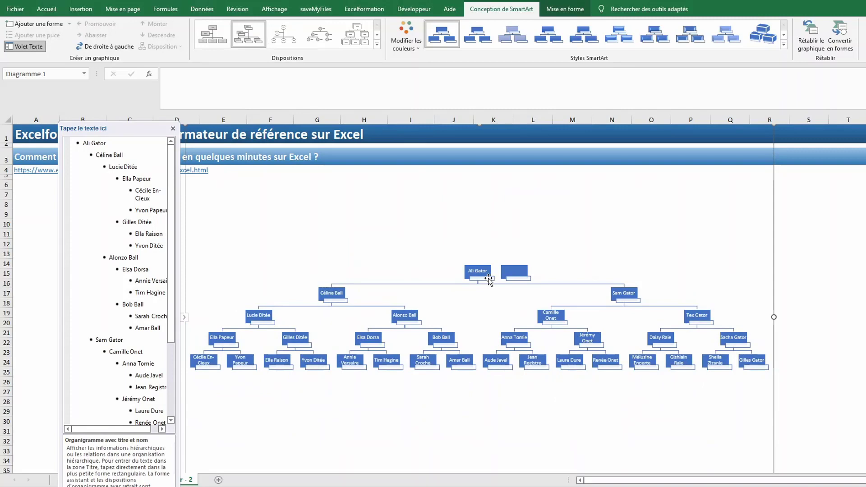
click(488, 278)
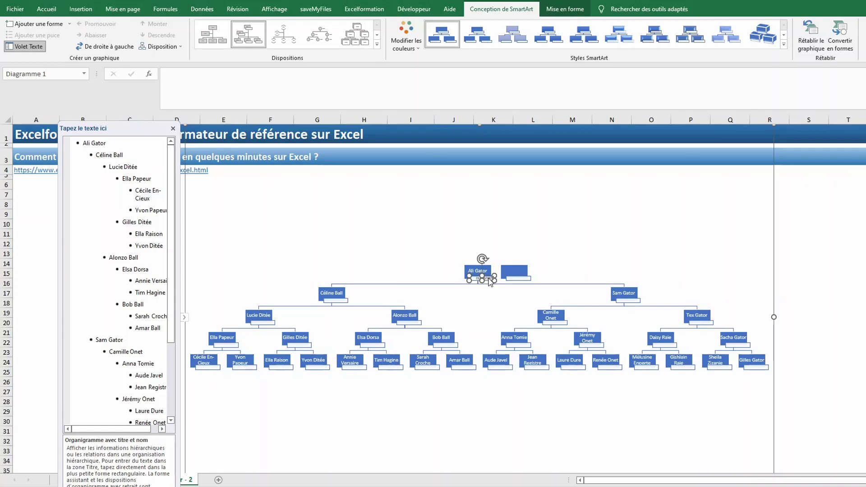
Delete the empty box beside Ali Gator and widen the chart to the right.
click(792, 243)
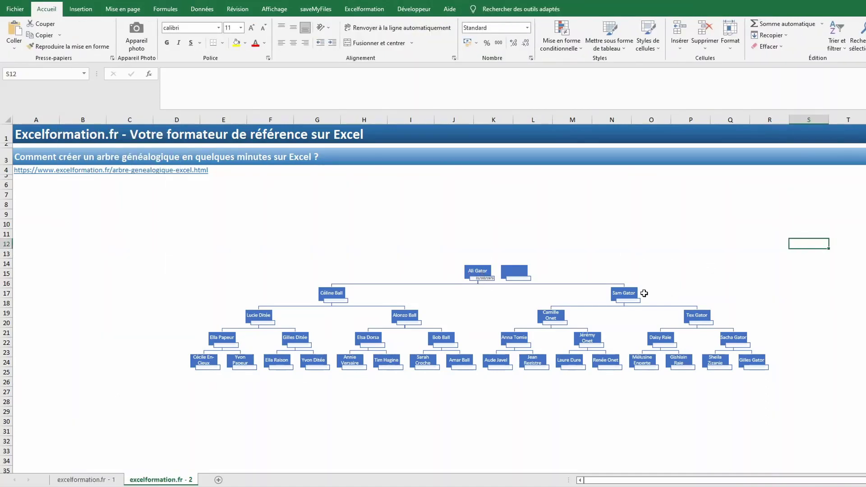
click(513, 271)
key(Delete)
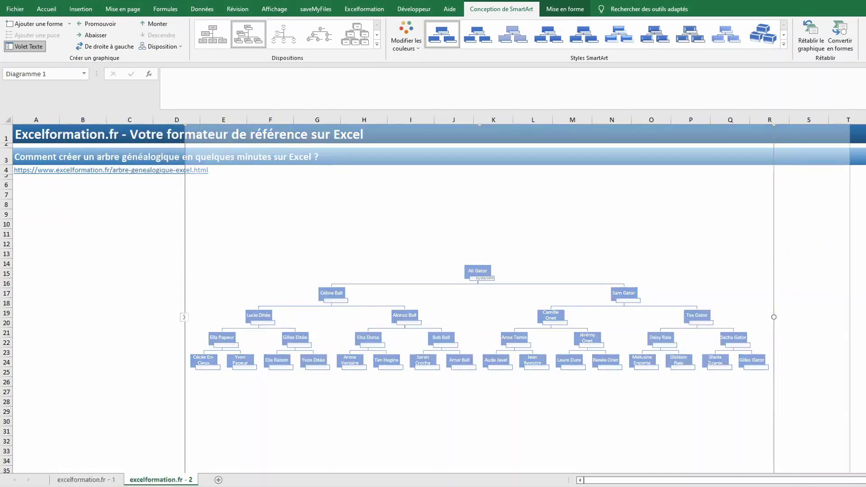
drag(778, 315, 859, 316)
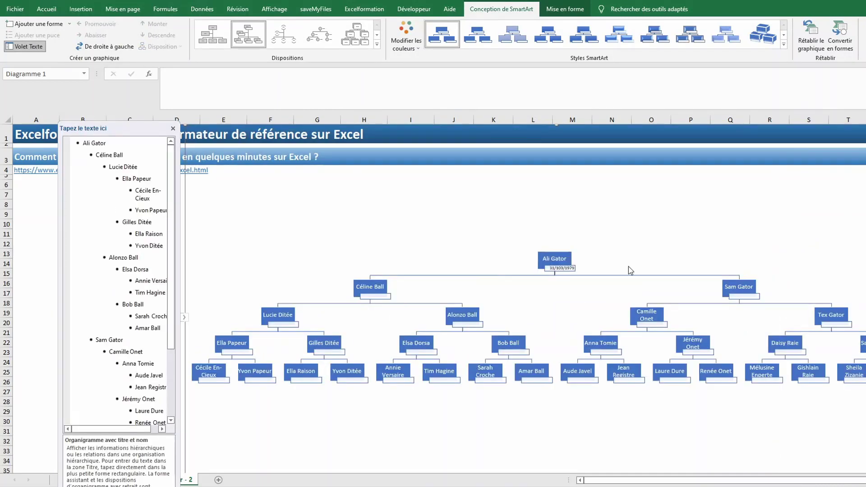
Check Ali Gator's date box, which holds 31/03/1979.
ctrl+scroll(630, 269, up, 2)
ctrl+scroll(630, 269, up, 2)
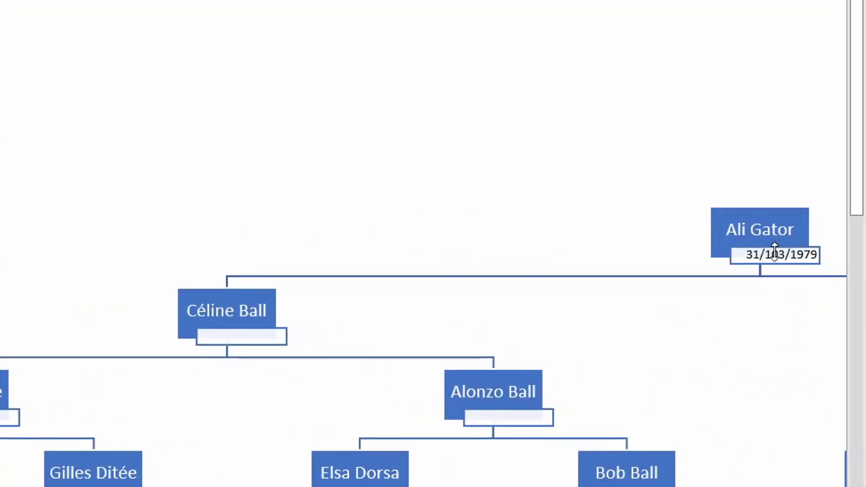
click(775, 255)
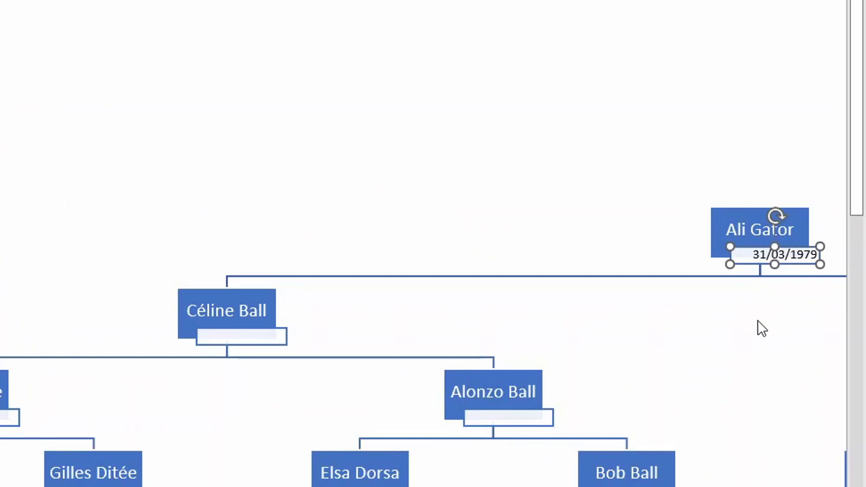
key(Escape)
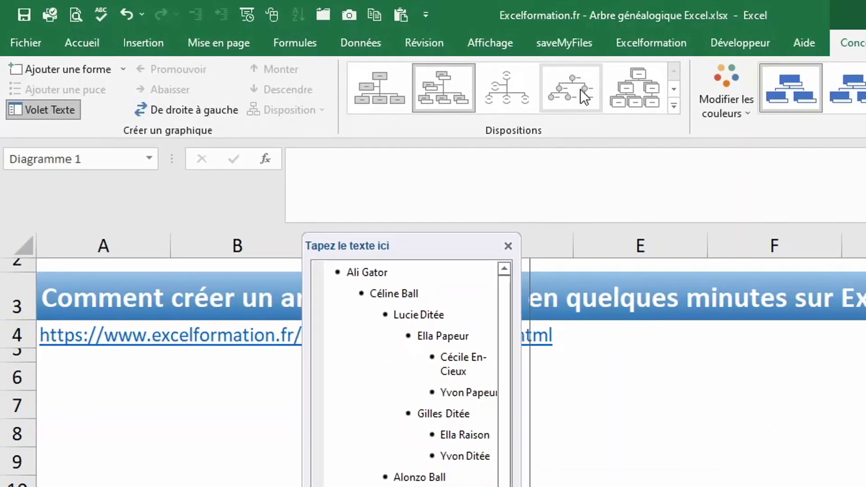
Try 'Hiérarchie avec images rondes' with 001.jpg in a placeholder, then revert to Organigramme.
click(580, 90)
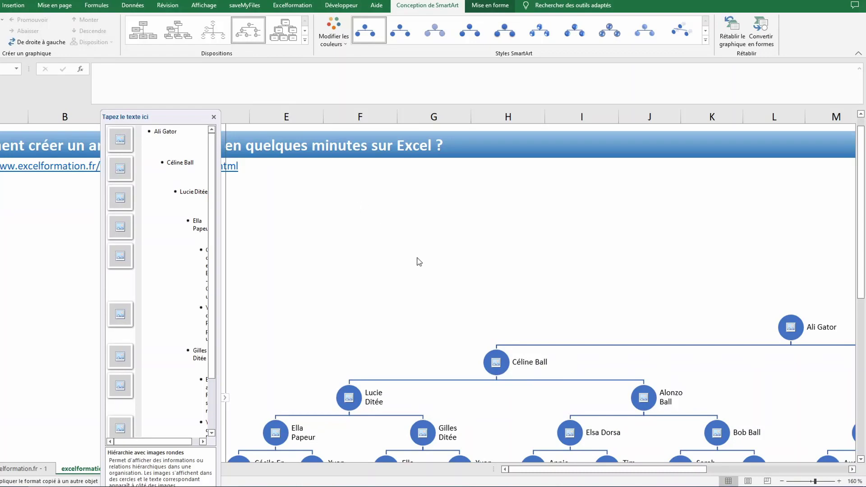
right_click(122, 148)
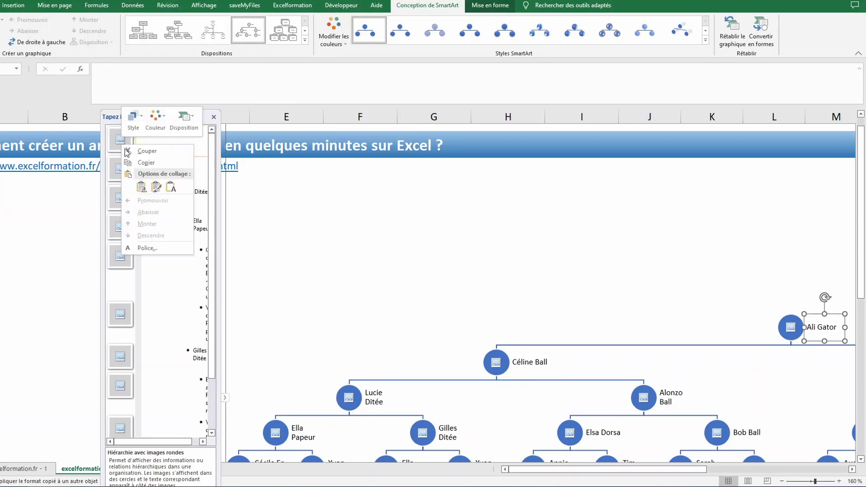
click(119, 143)
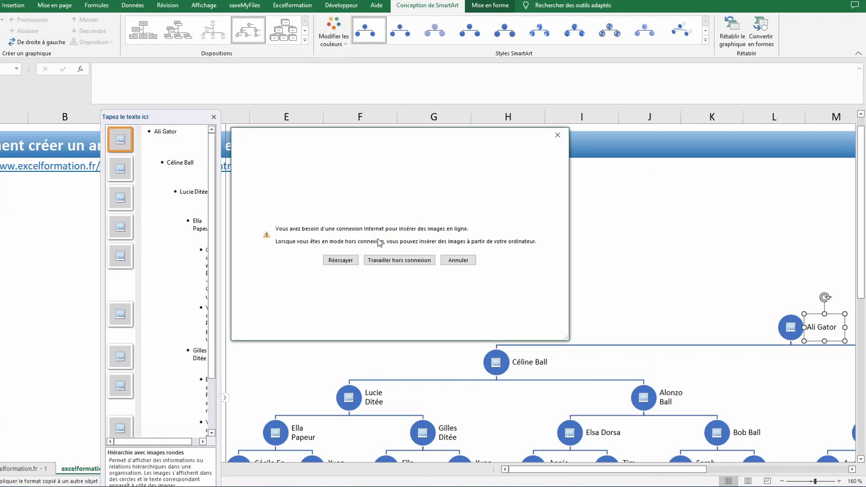
click(397, 260)
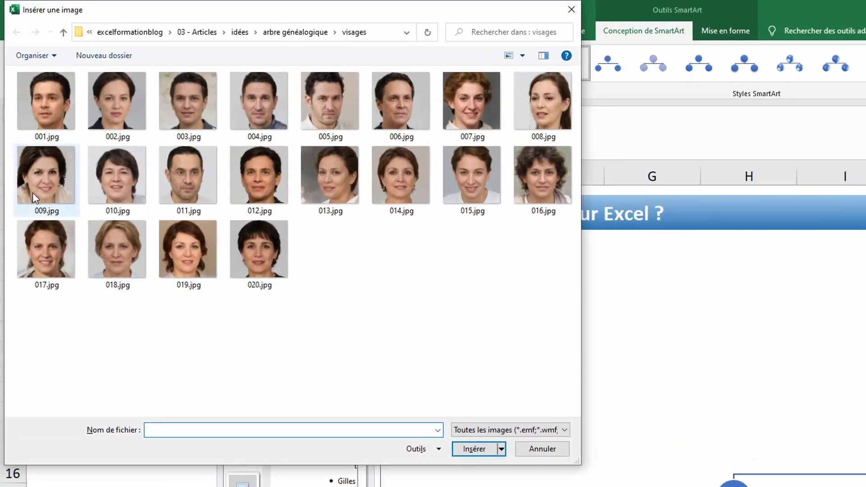
click(62, 97)
double_click(61, 98)
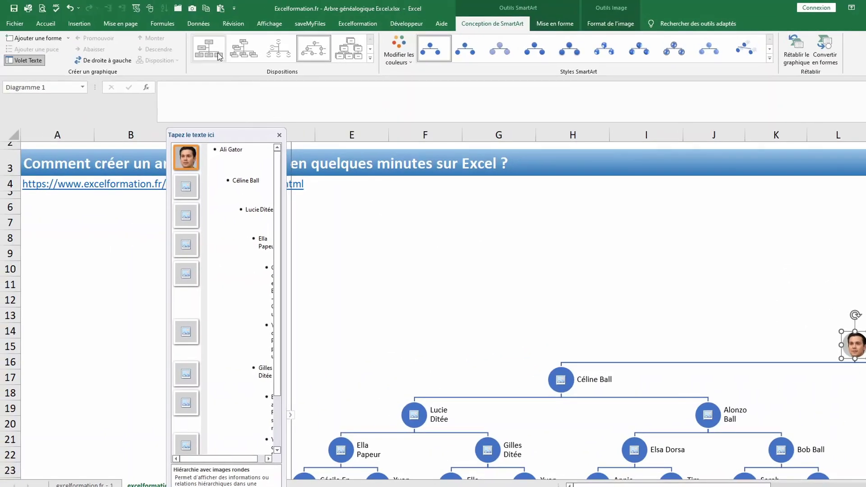
click(218, 56)
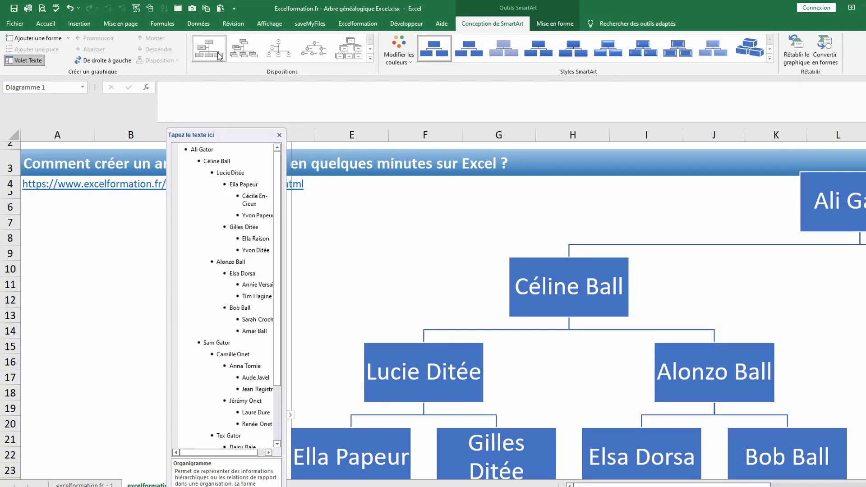
Apply a Coloré colour scheme, then a pastel and a 3D SmartArt style.
click(397, 45)
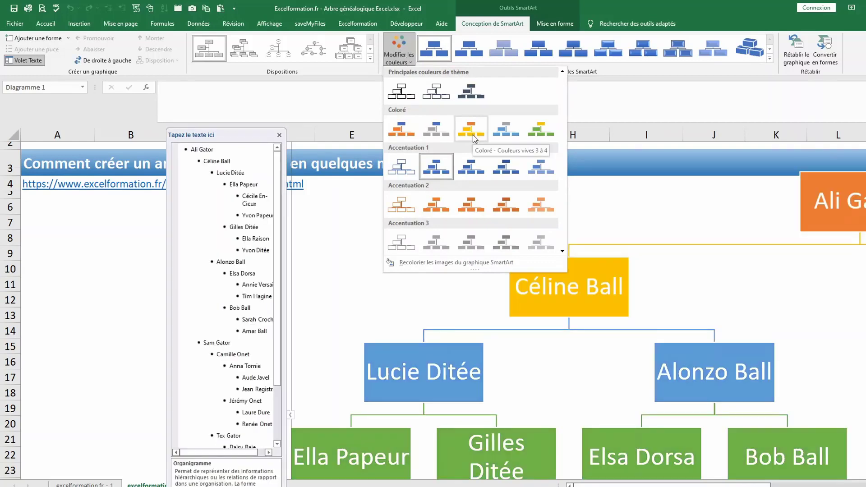
click(473, 131)
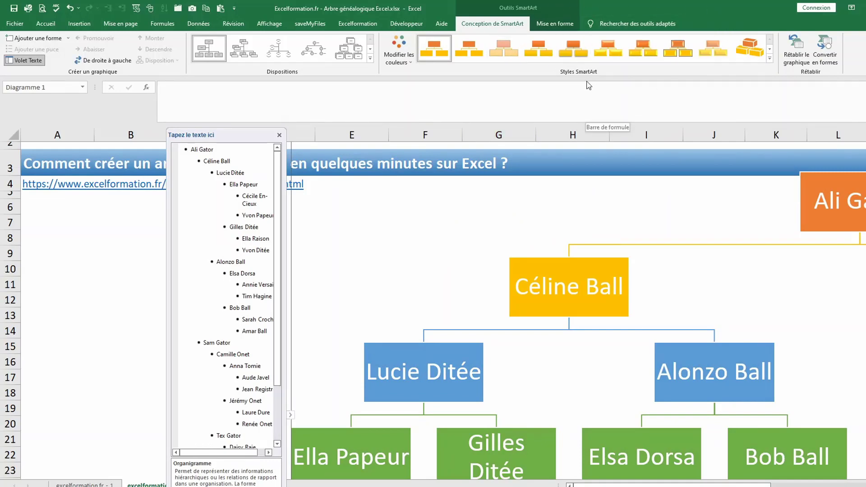
click(492, 44)
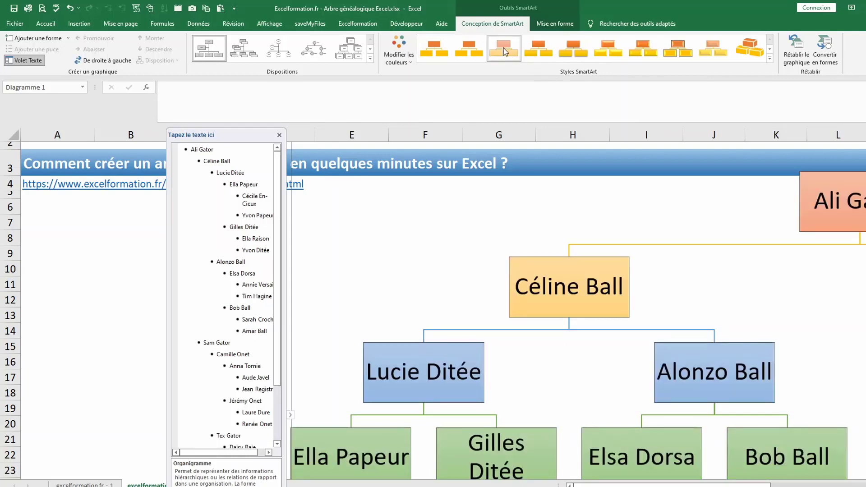
click(754, 57)
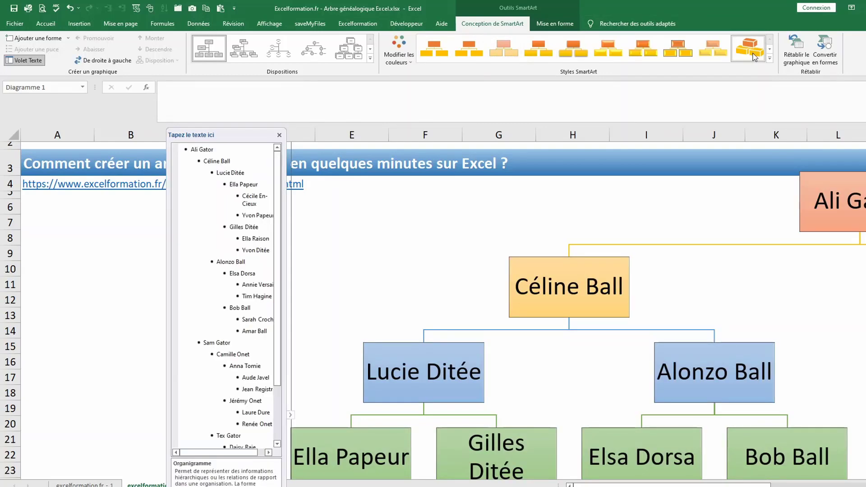